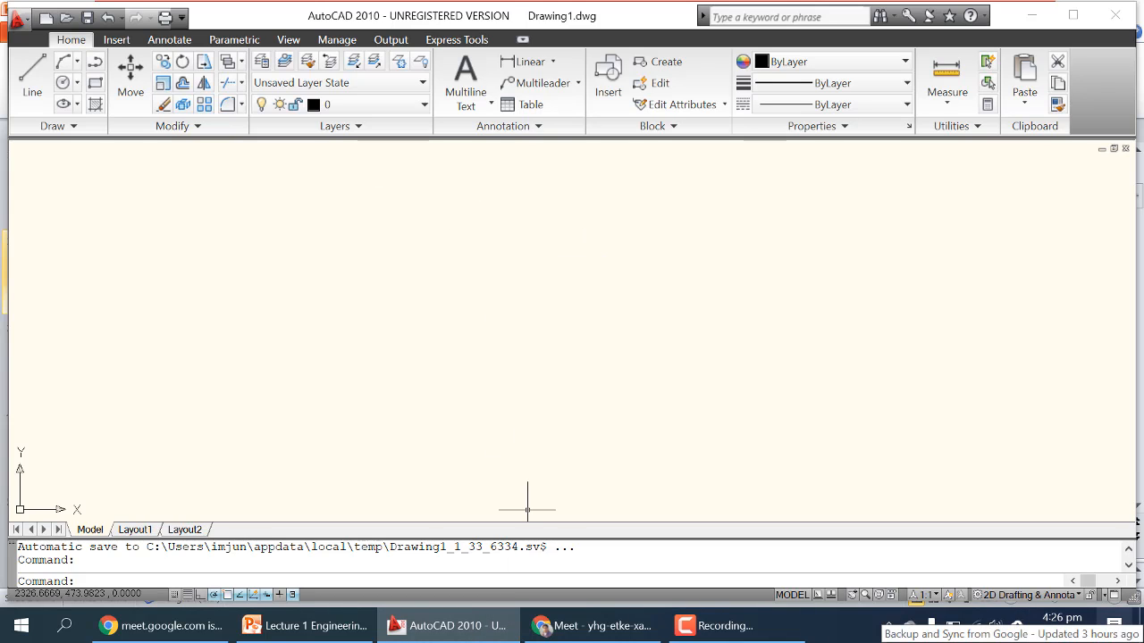
- Show the desktop, switch back to AutoCAD, and view the list of available workspaces
left_click(1141, 629)
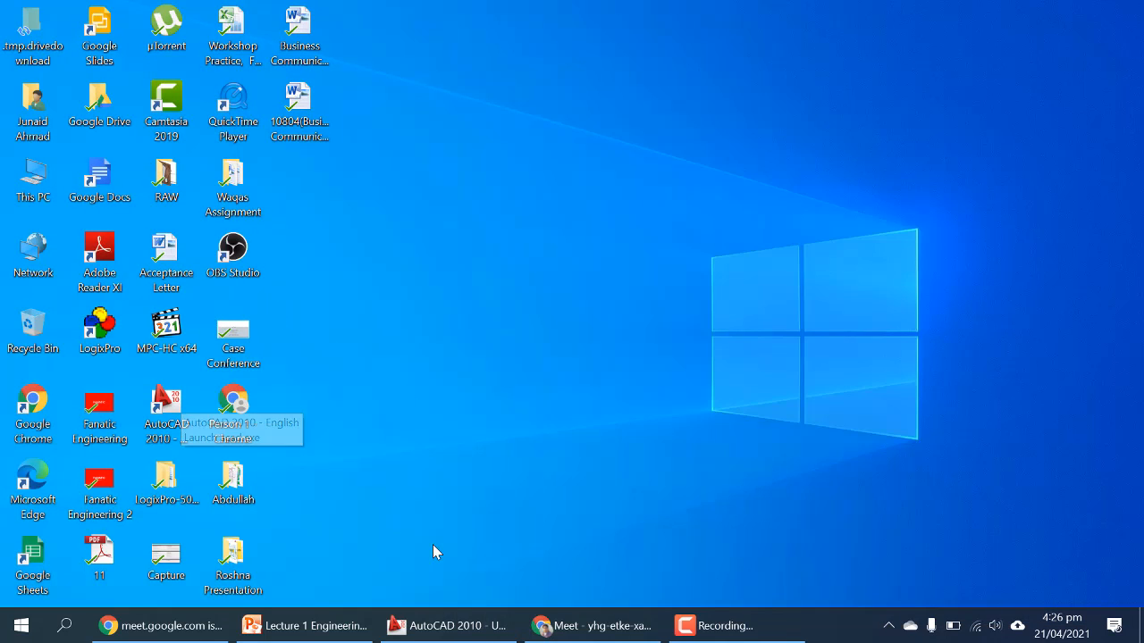
left_click(493, 628)
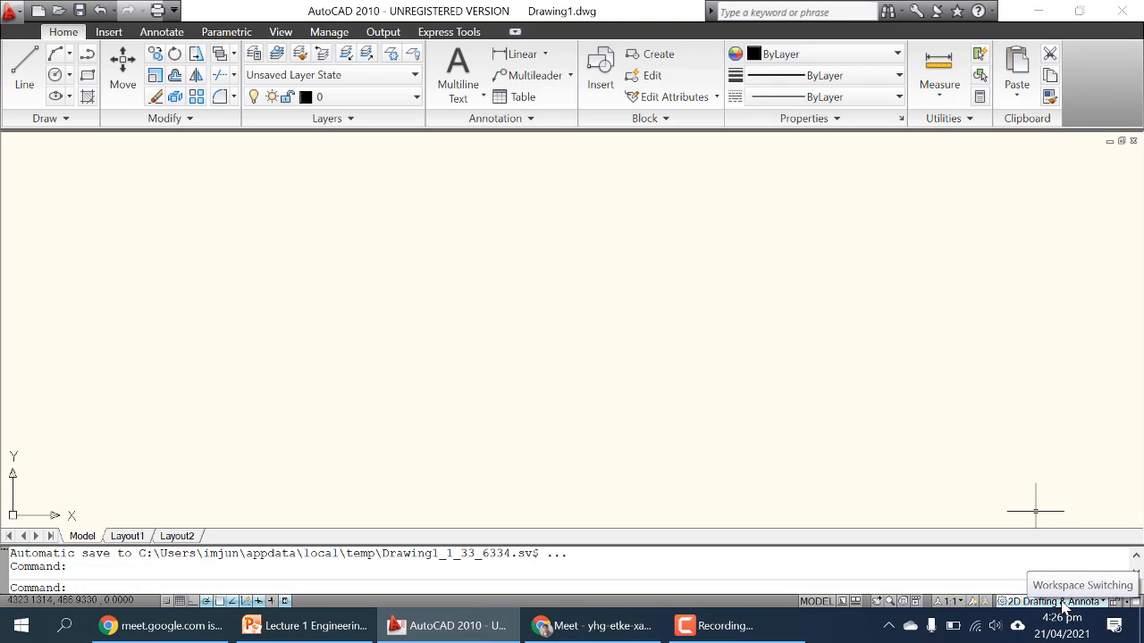
left_click(1060, 602)
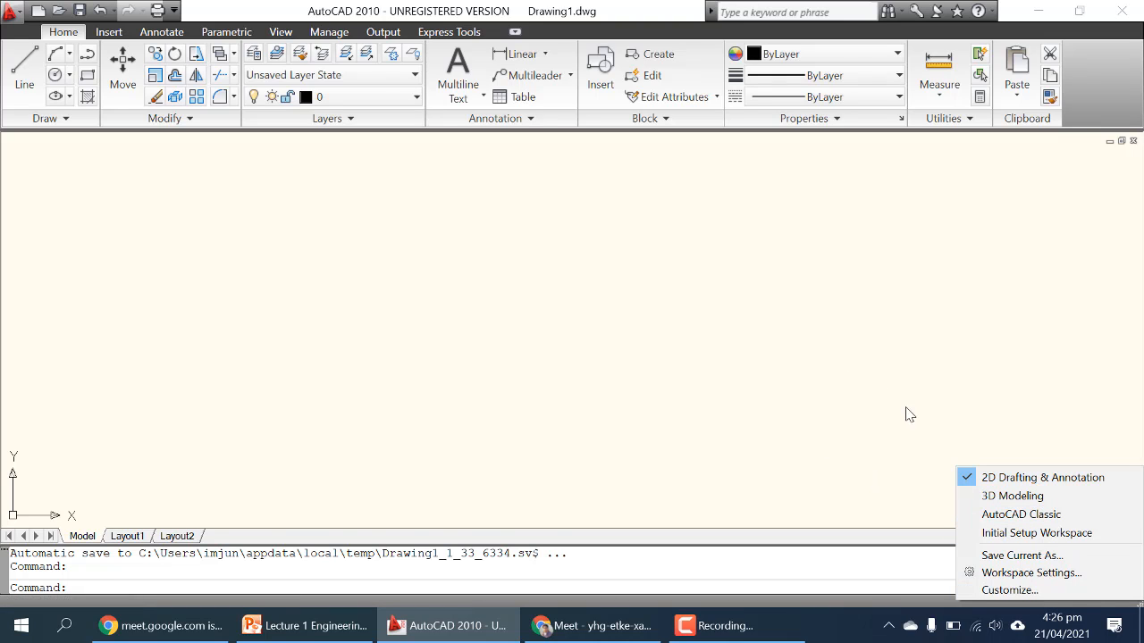
left_click(614, 286)
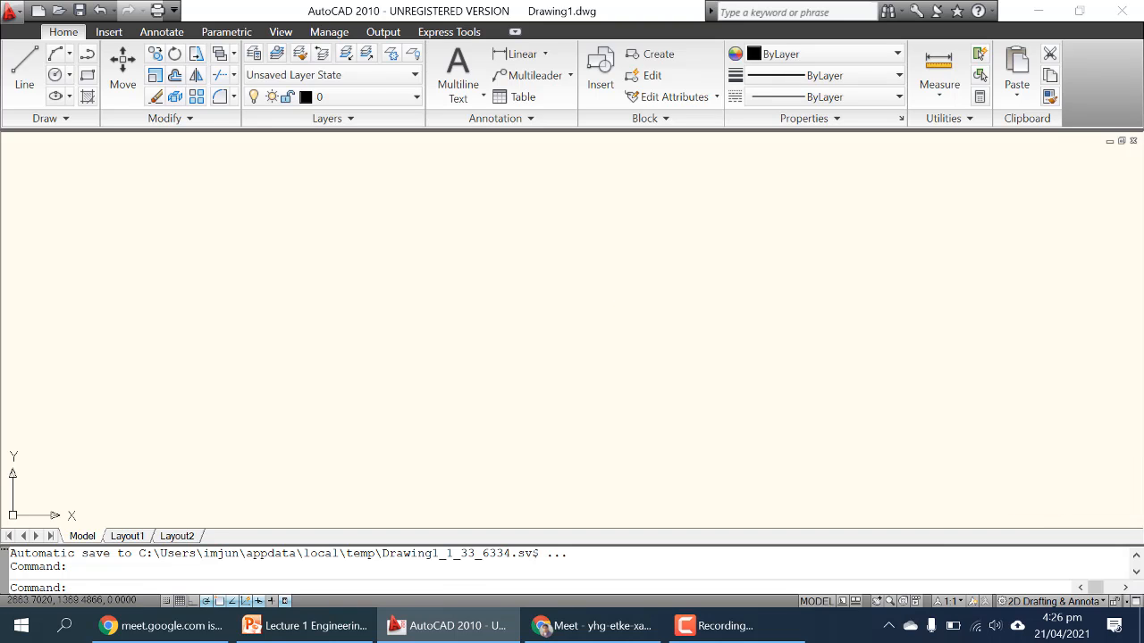
left_click(614, 284)
left_click(488, 338)
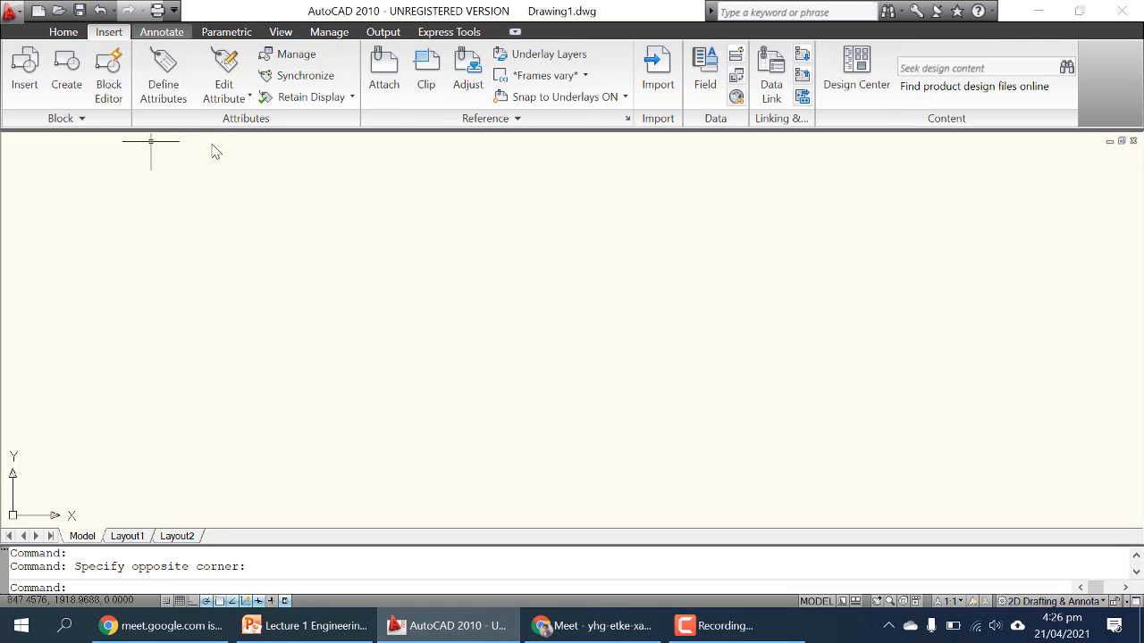
left_click(63, 33)
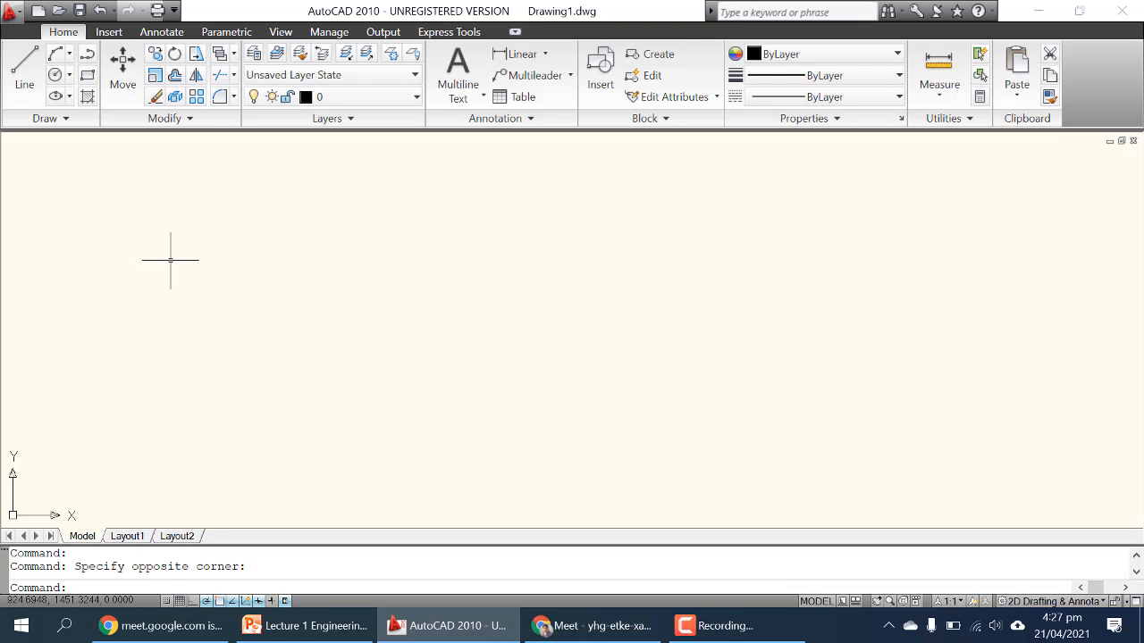
left_click(28, 64)
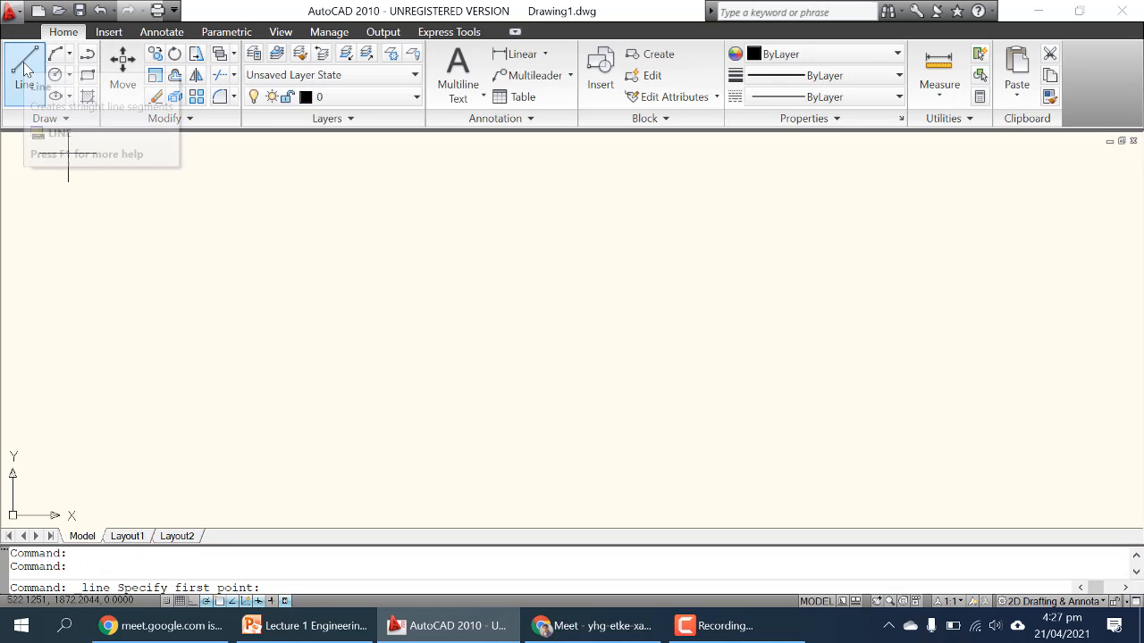
left_click(208, 247)
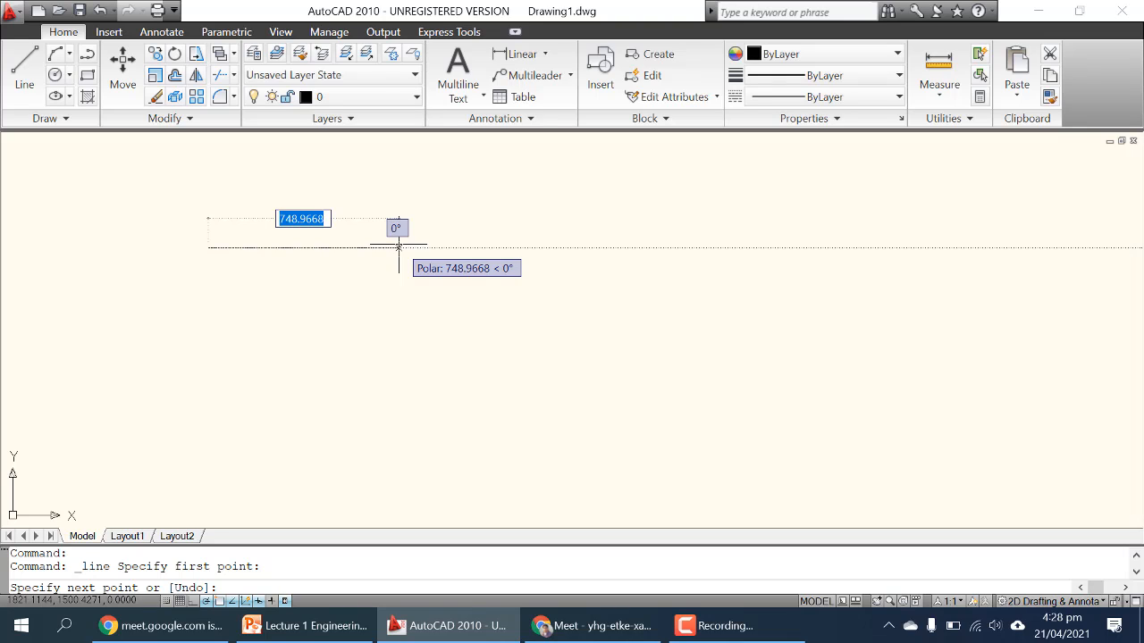
key("Escape")
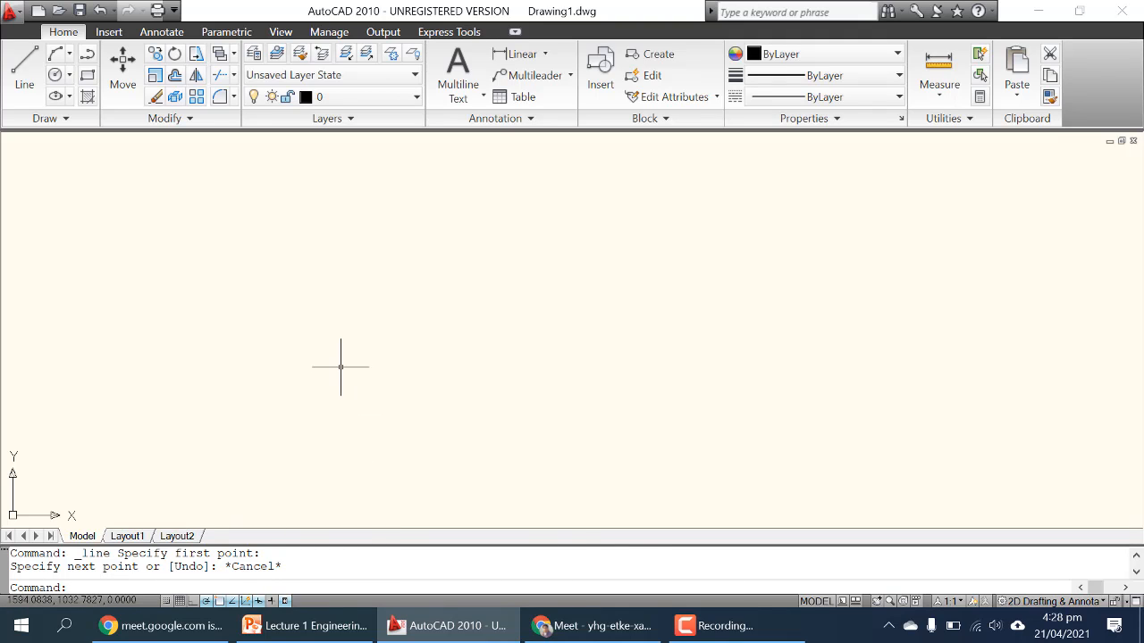
- Draw a closed rectangle about 704 by 337 units with four connected Line segments, up and to the right of the origin
type("l")
key("Return")
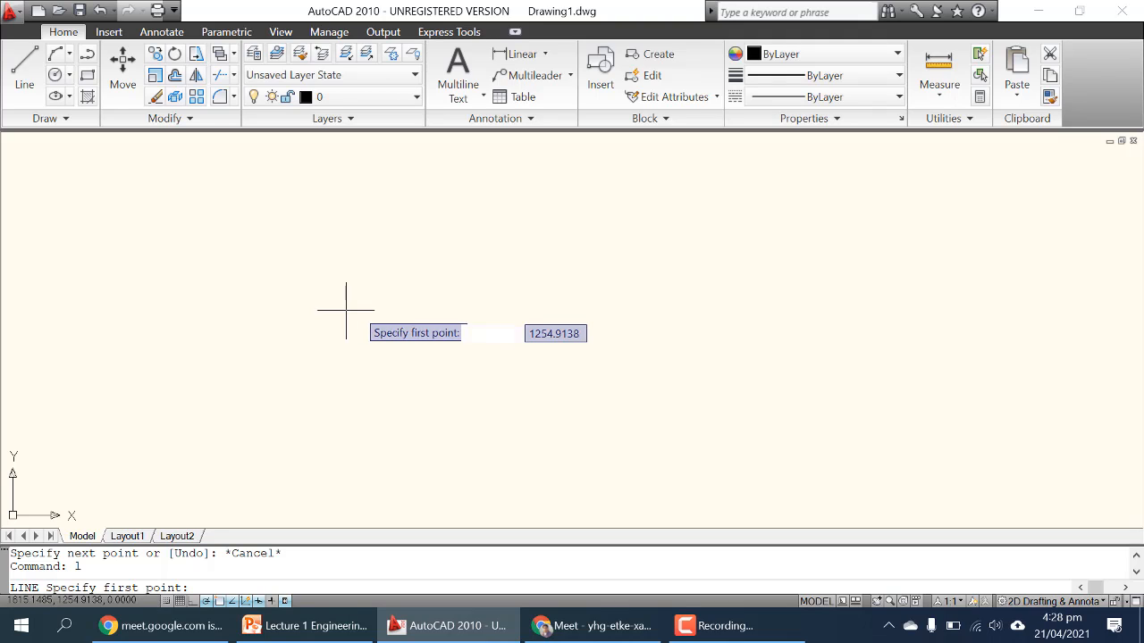
scroll(379, 304, "down", 2)
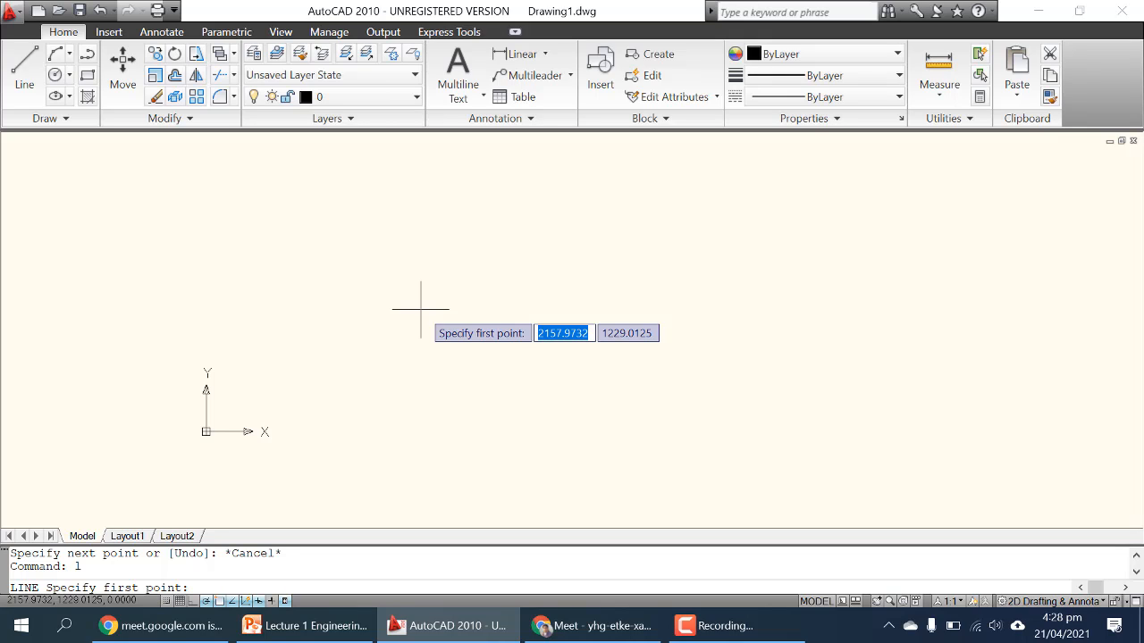
scroll(421, 309, "up", 1)
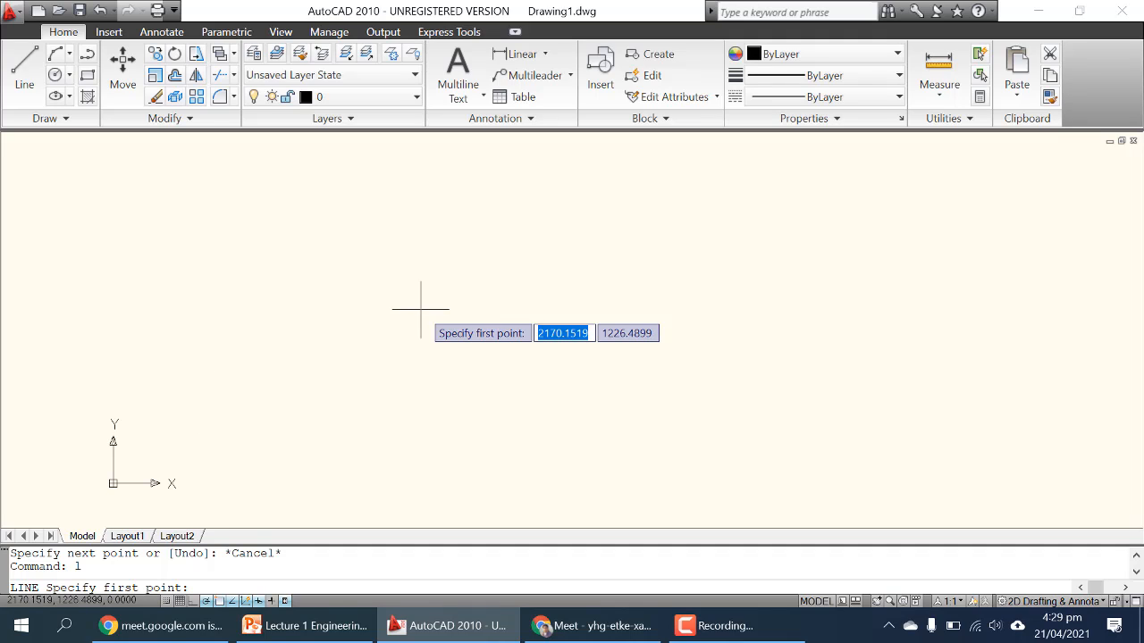
scroll(421, 310, "down", 1)
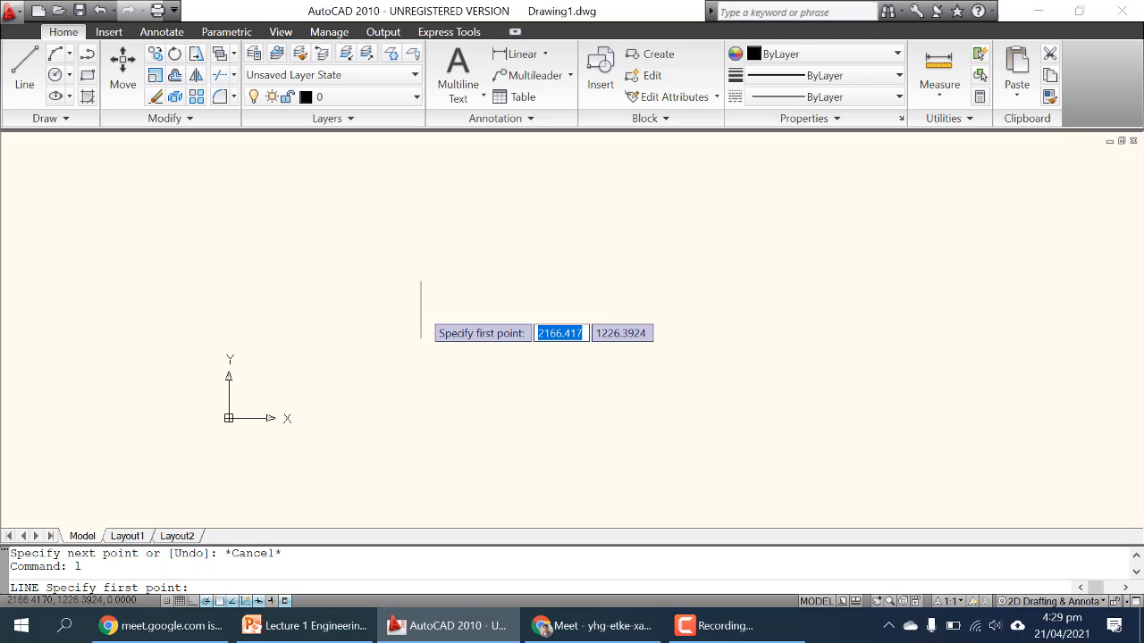
scroll(421, 309, "down", 2)
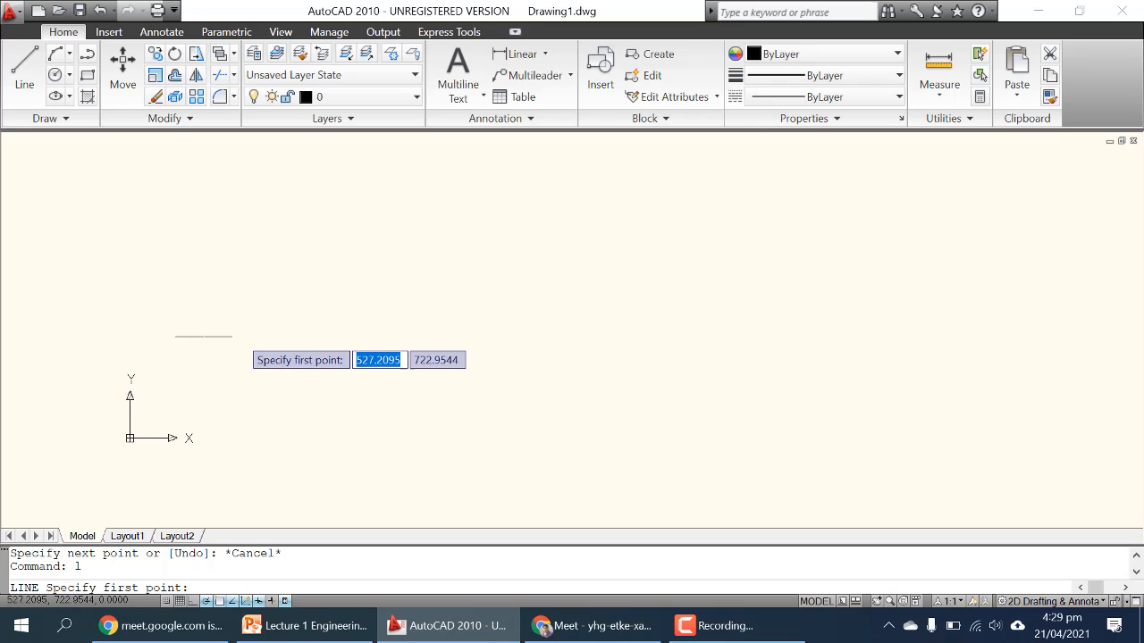
scroll(222, 385, "up", 1)
left_click(215, 339)
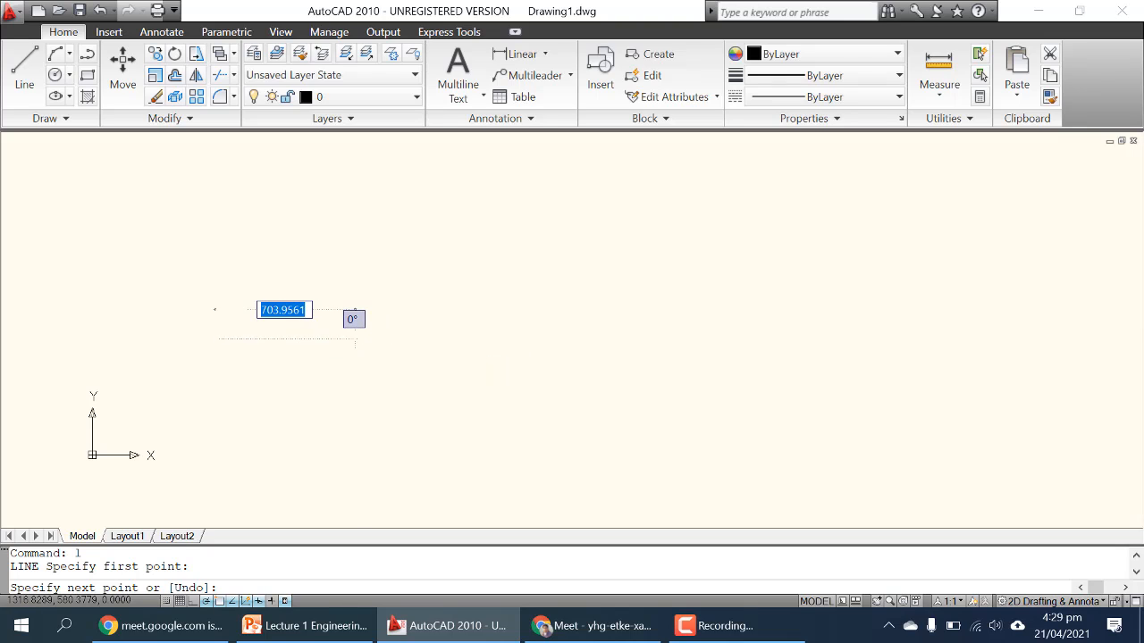
left_click(355, 339)
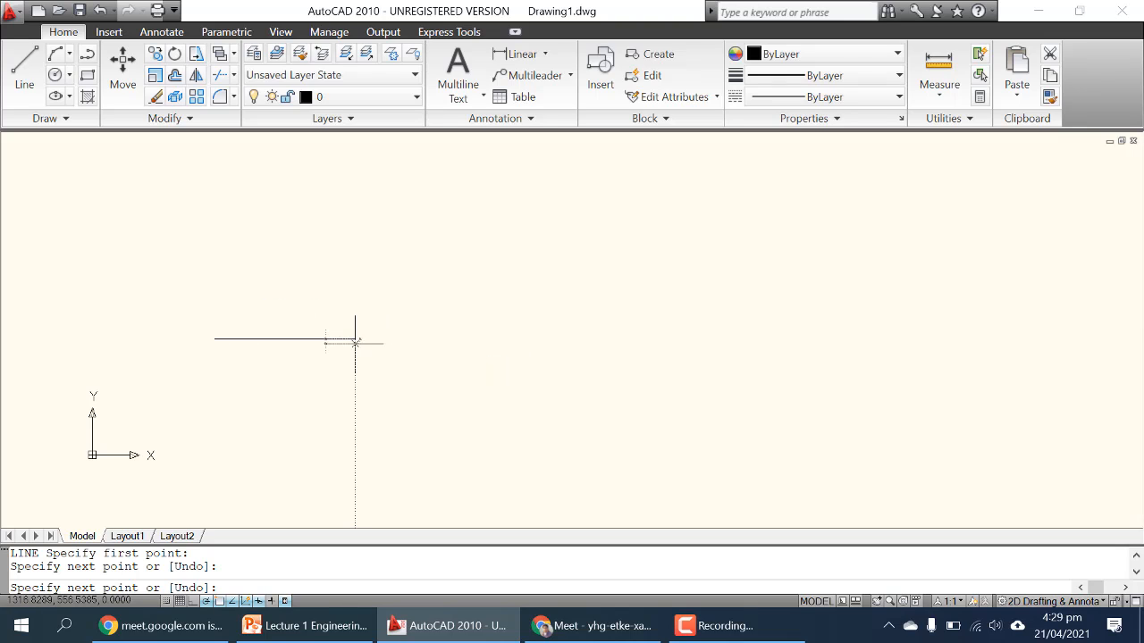
left_click(355, 405)
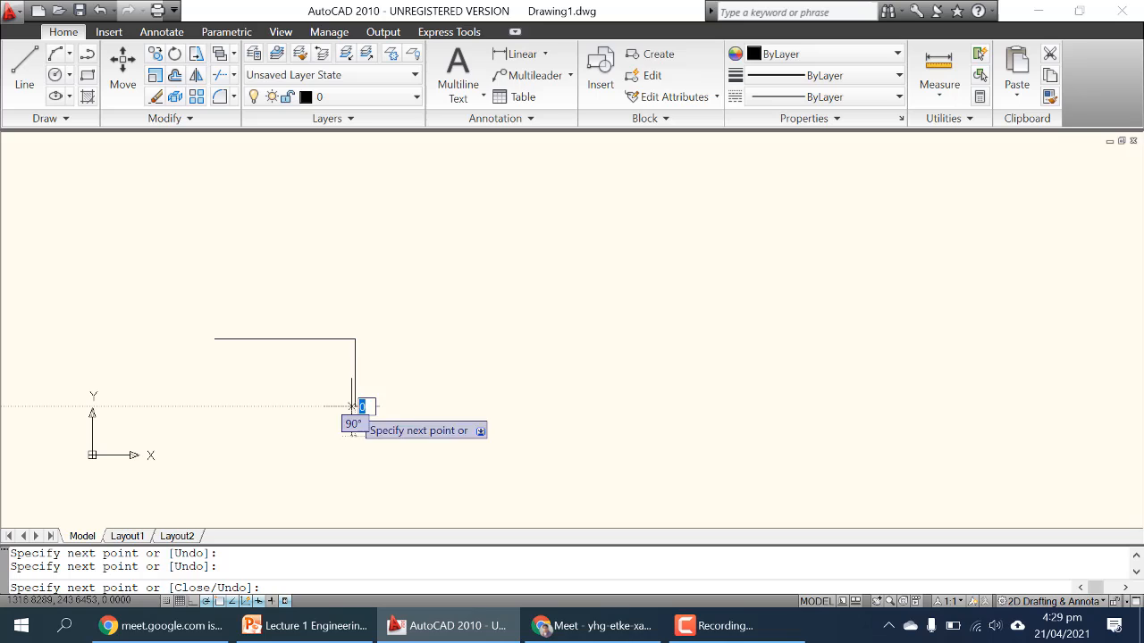
left_click(215, 406)
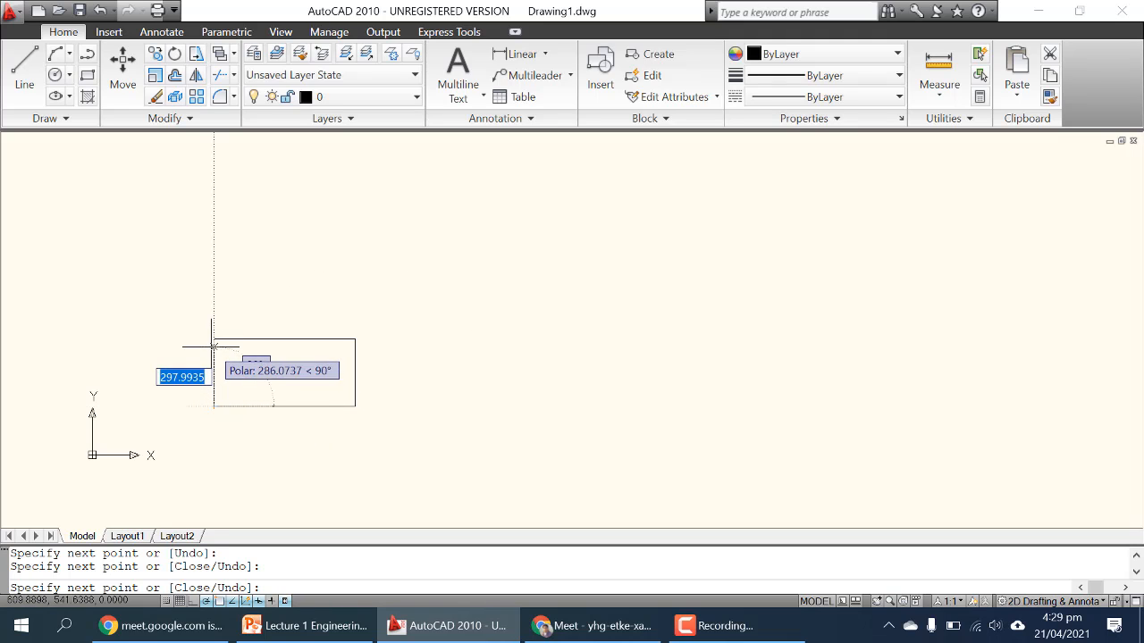
left_click(215, 339)
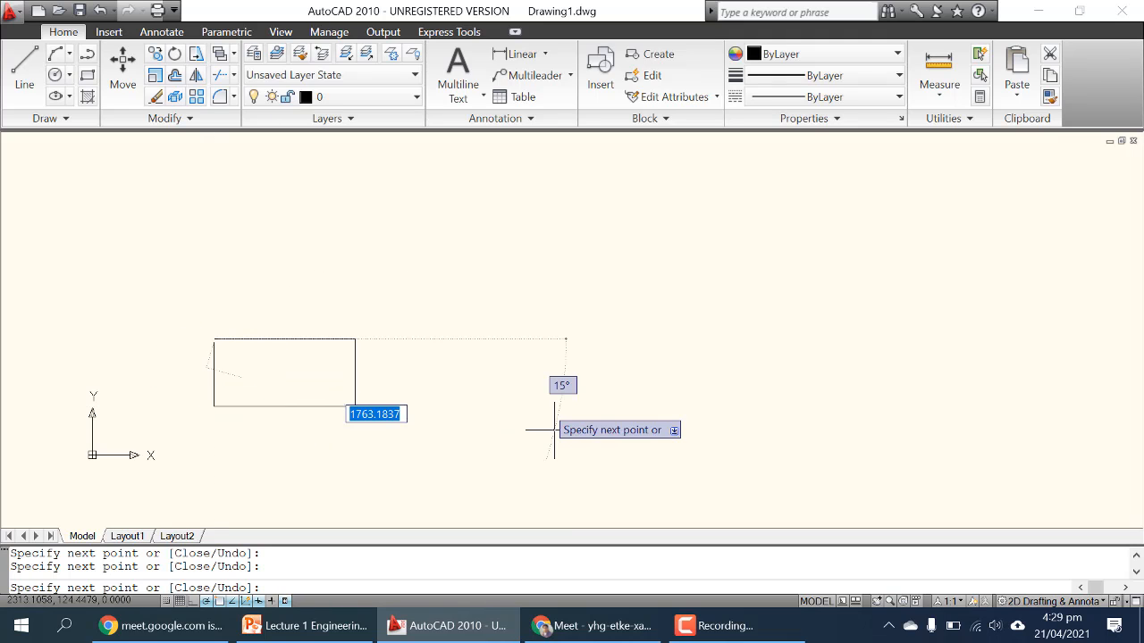
key("Escape")
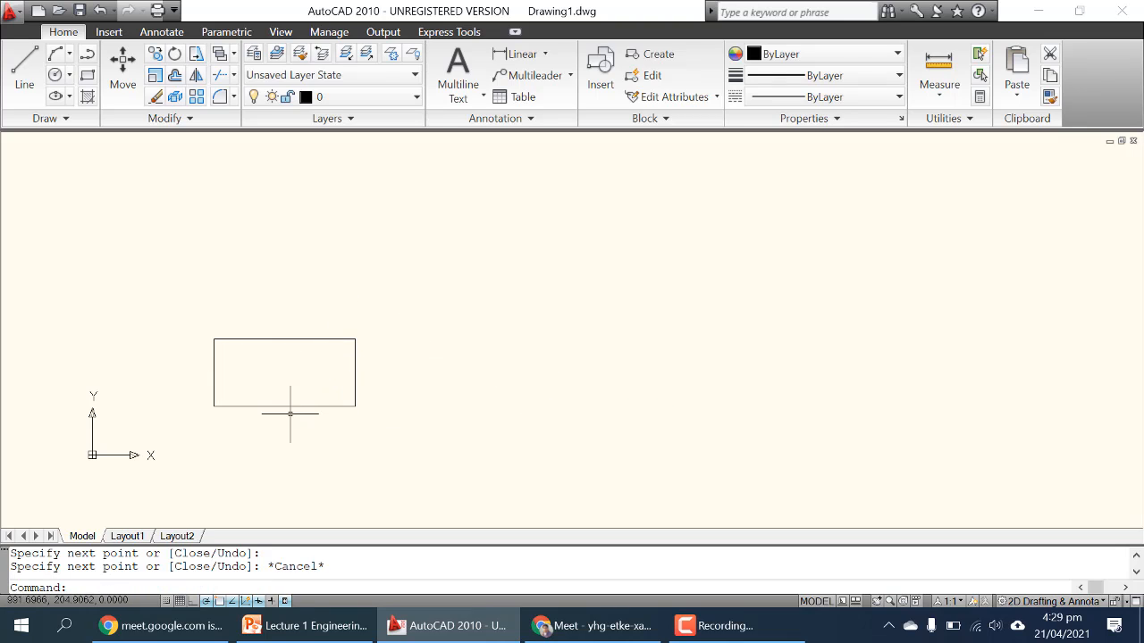
- Examine the rectangle's edges and corners up close and from a distance
scroll(266, 374, "up", 3)
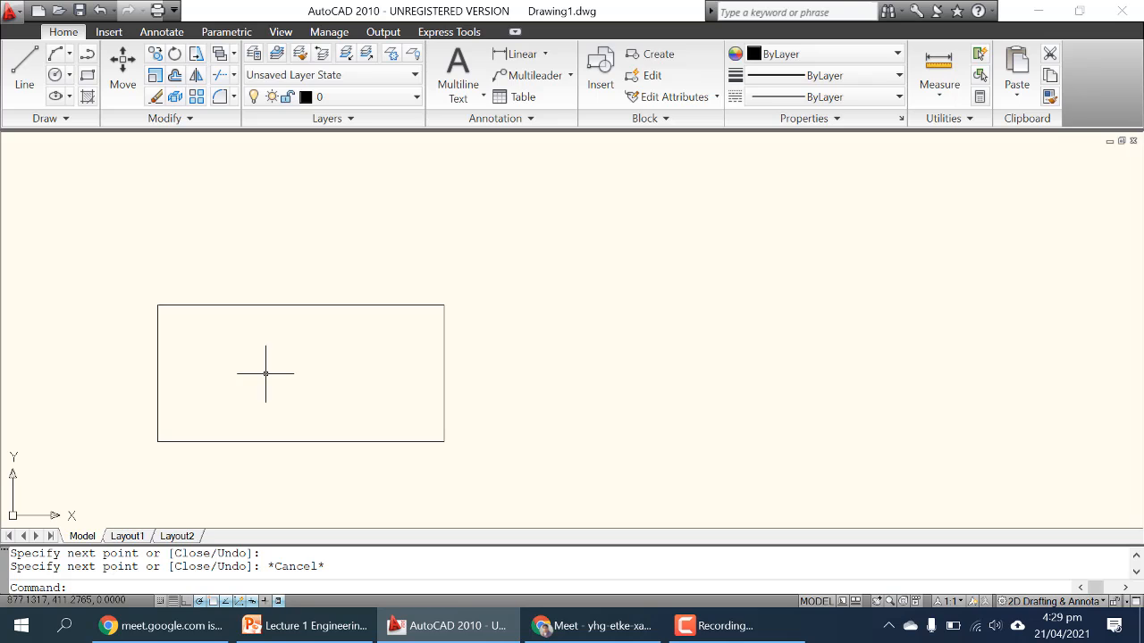
scroll(371, 376, "down", 2)
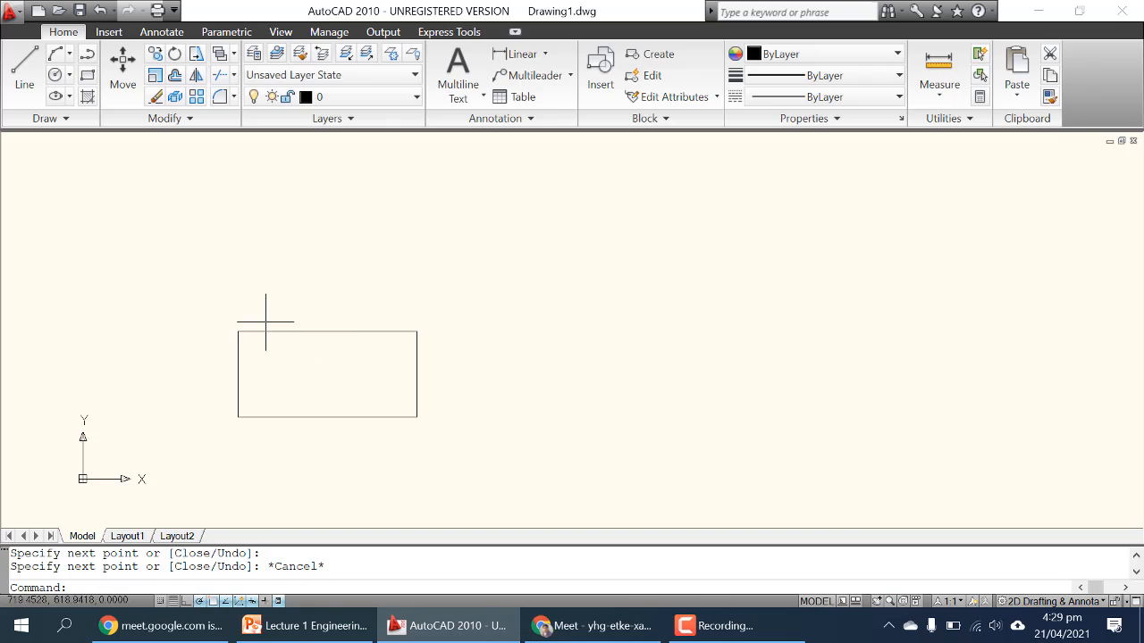
scroll(326, 376, "up", 6)
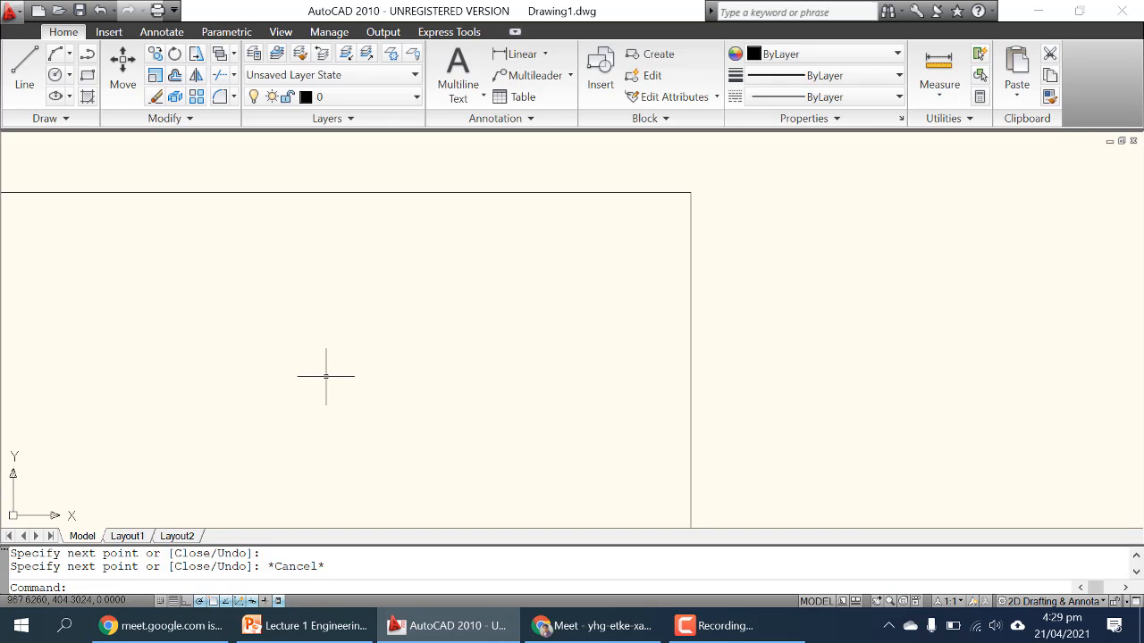
scroll(326, 376, "down", 6)
scroll(326, 377, "up", 3)
scroll(326, 376, "down", 8)
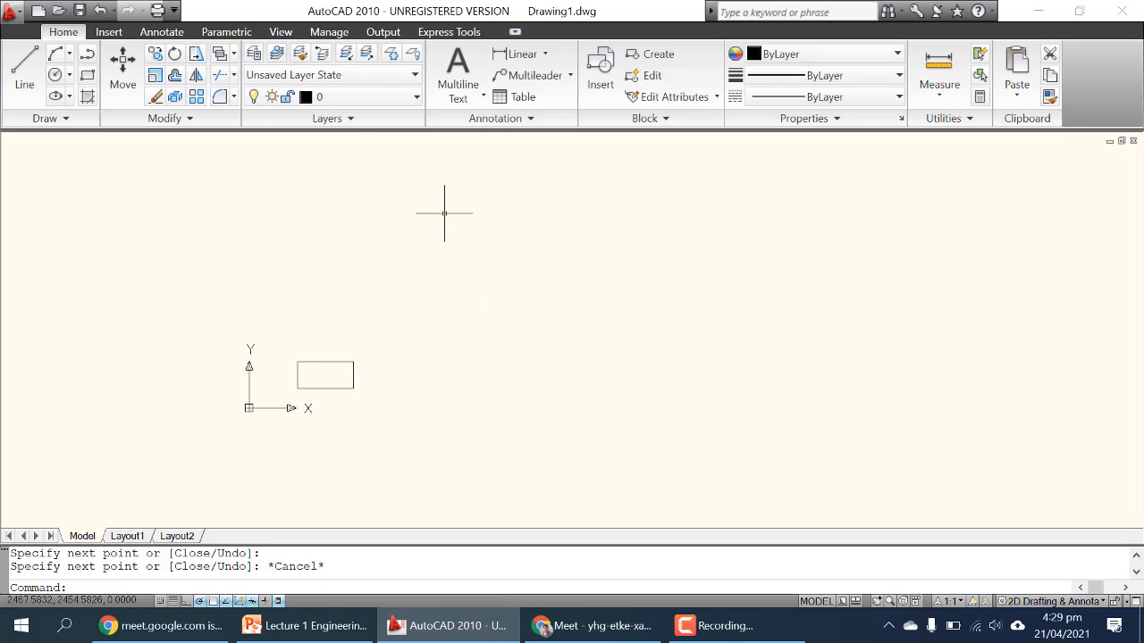
scroll(445, 213, "up", 3)
scroll(444, 216, "down", 3)
scroll(311, 399, "up", 11)
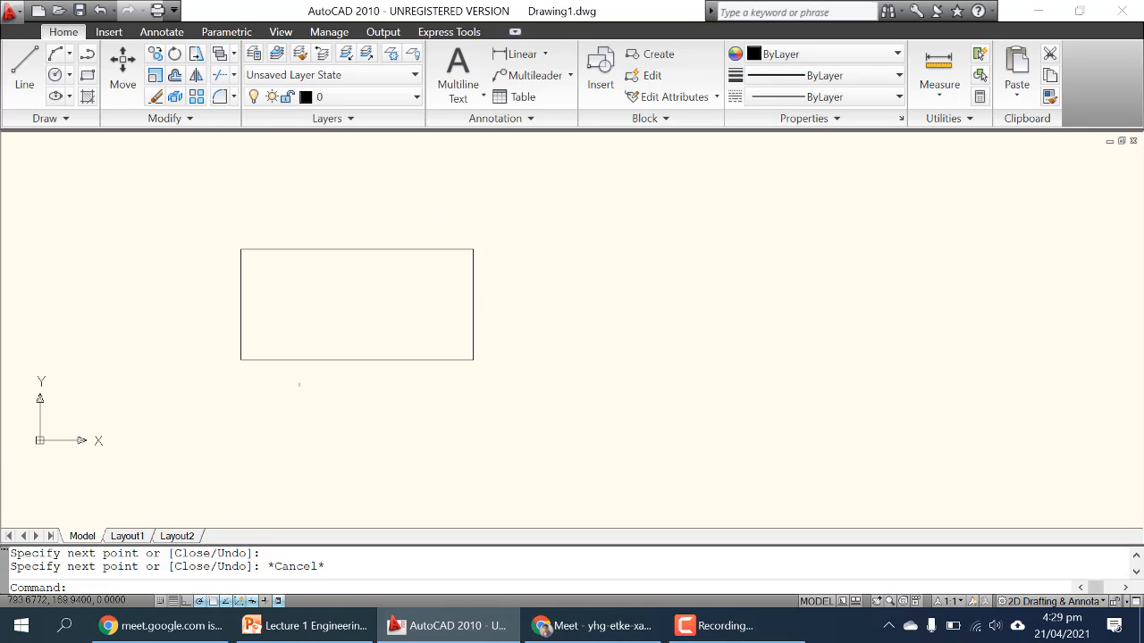
scroll(238, 352, "up", 2)
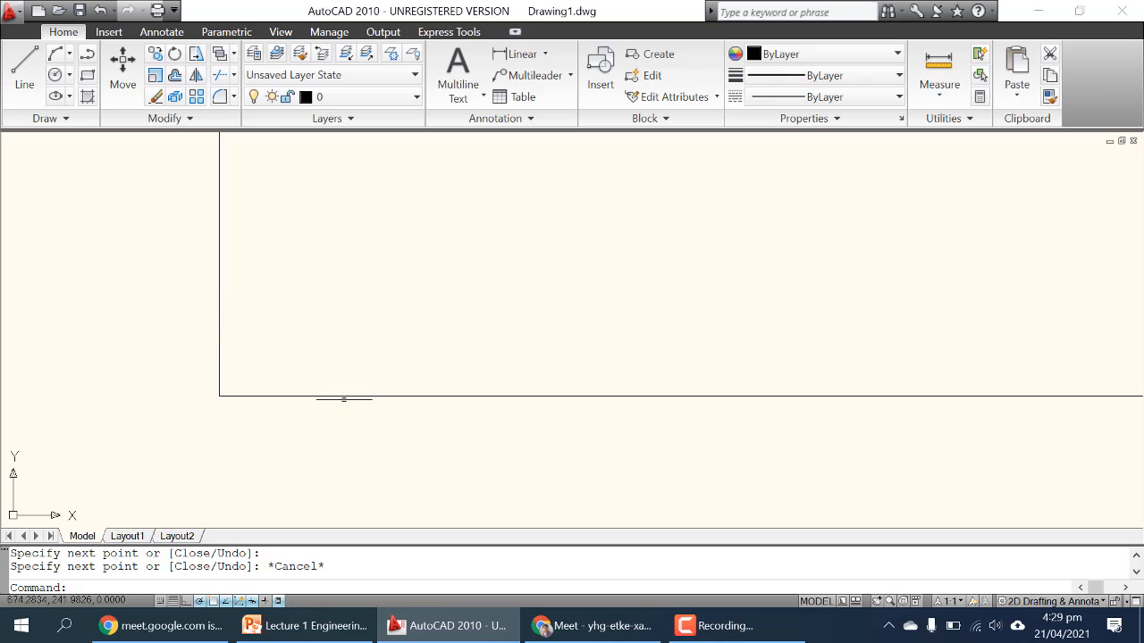
scroll(229, 378, "up", 2)
scroll(302, 363, "down", 5)
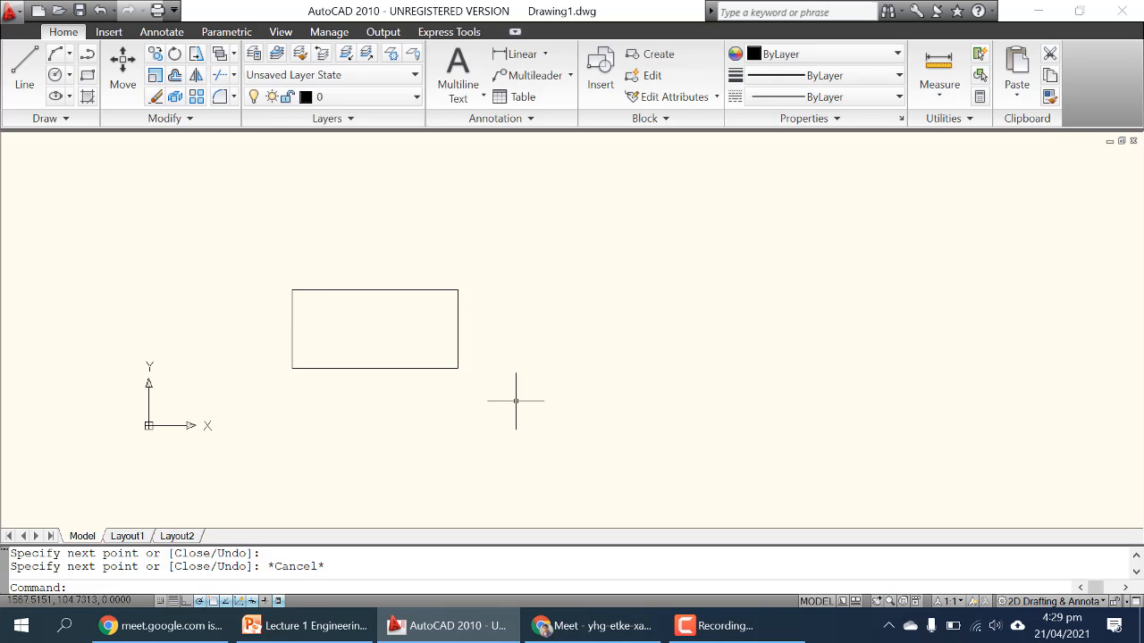
- Try a window selection from the rectangle's upper left that encloses only part of it
left_click(226, 236)
left_click(230, 242)
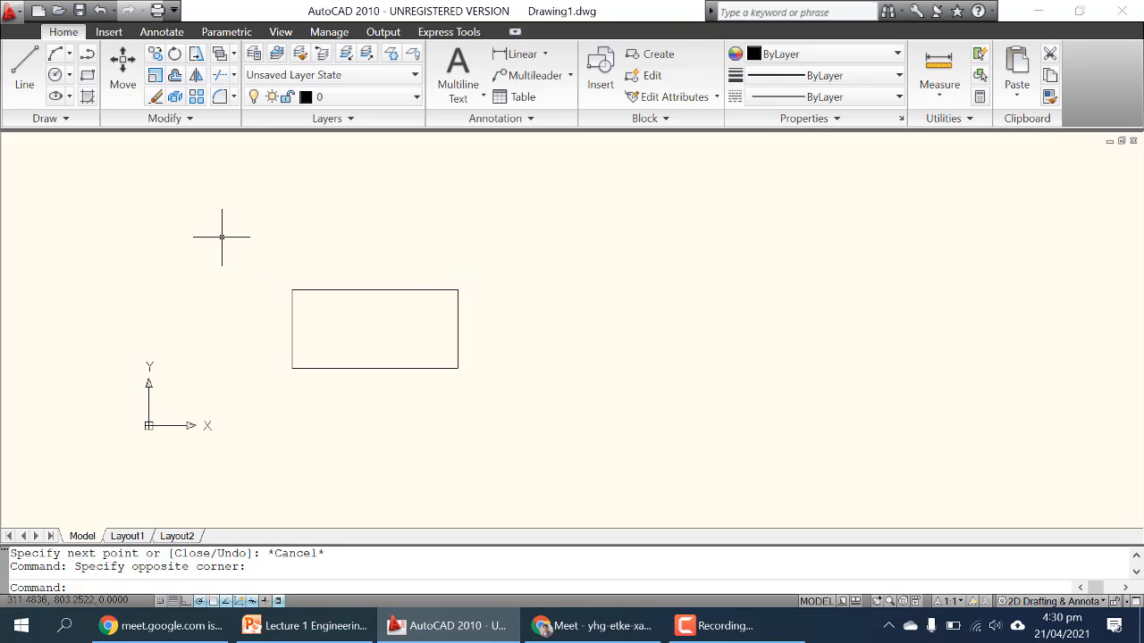
left_click(228, 238)
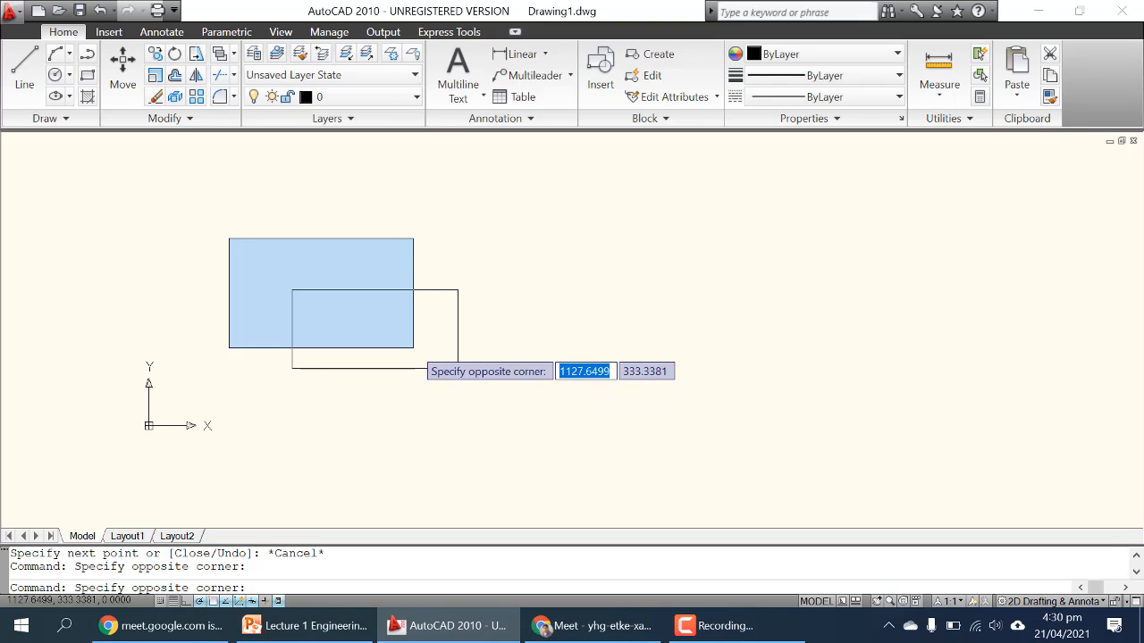
left_click(412, 345)
- Select all four lines of the rectangle with a fully enclosing window, and clear the selection
left_click(250, 254)
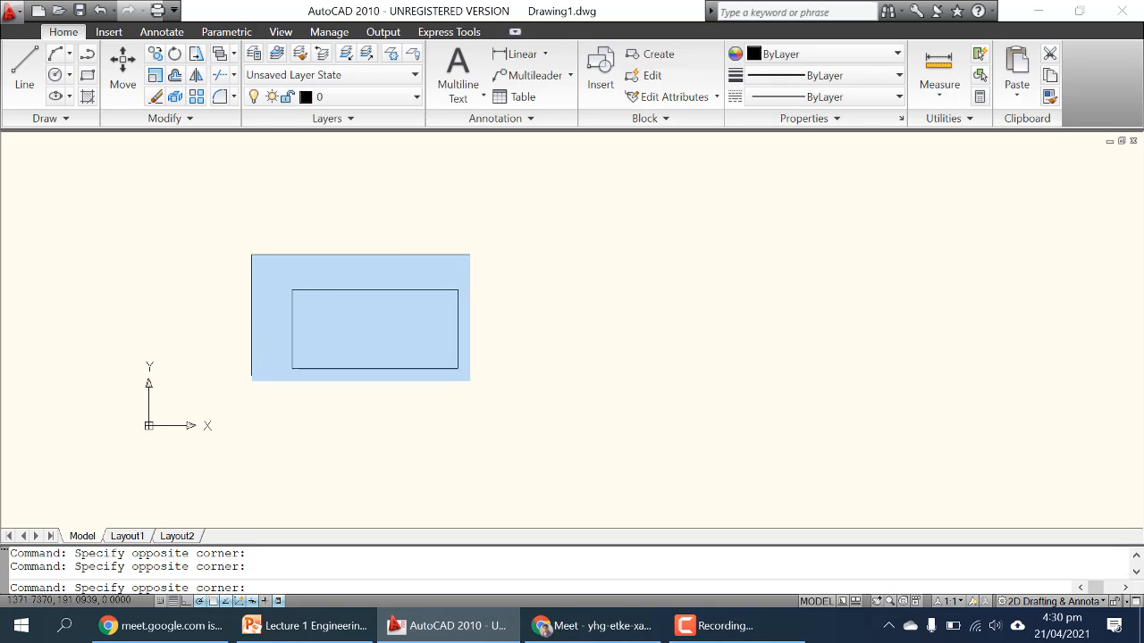
left_click(508, 404)
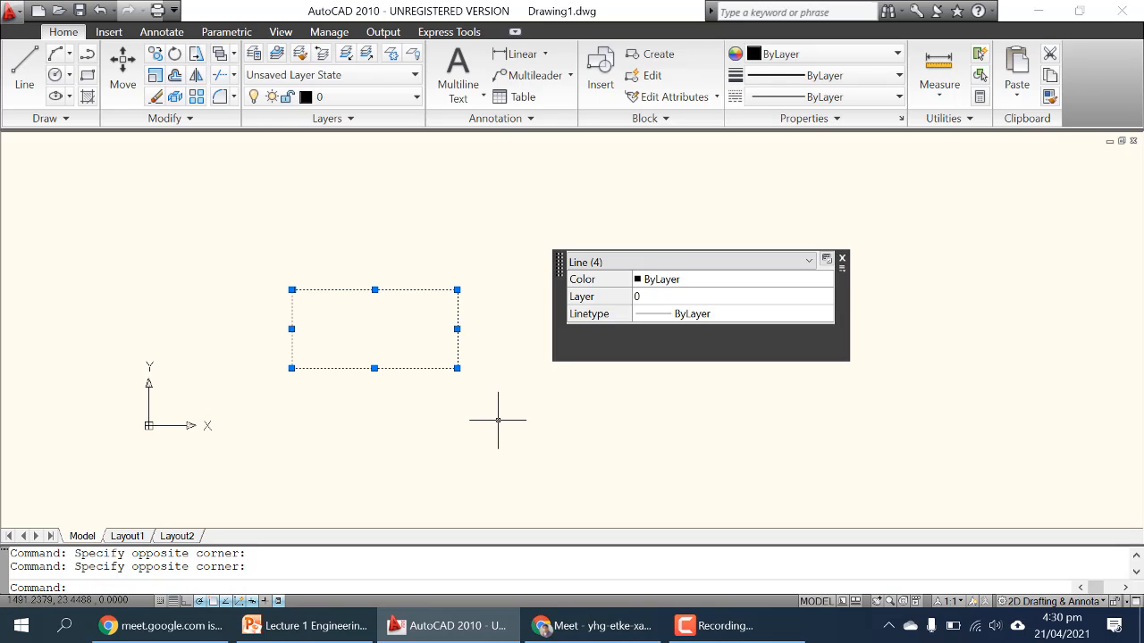
left_click(527, 435)
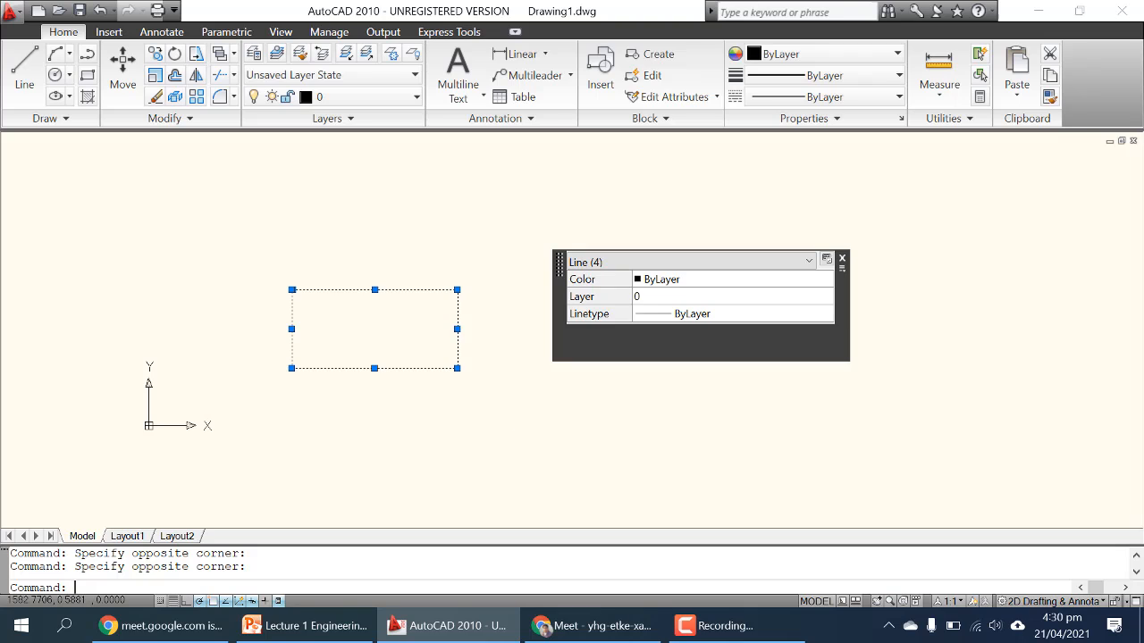
key("Escape")
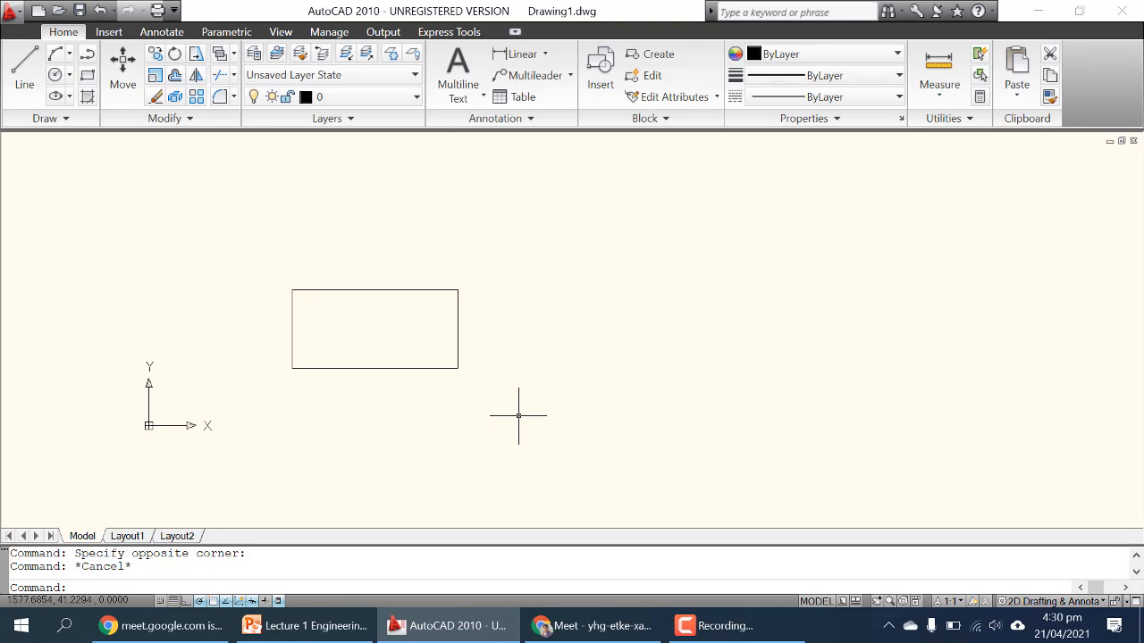
- Select the rectangle's right and bottom lines with a crossing window over its lower-right corner
left_click(519, 416)
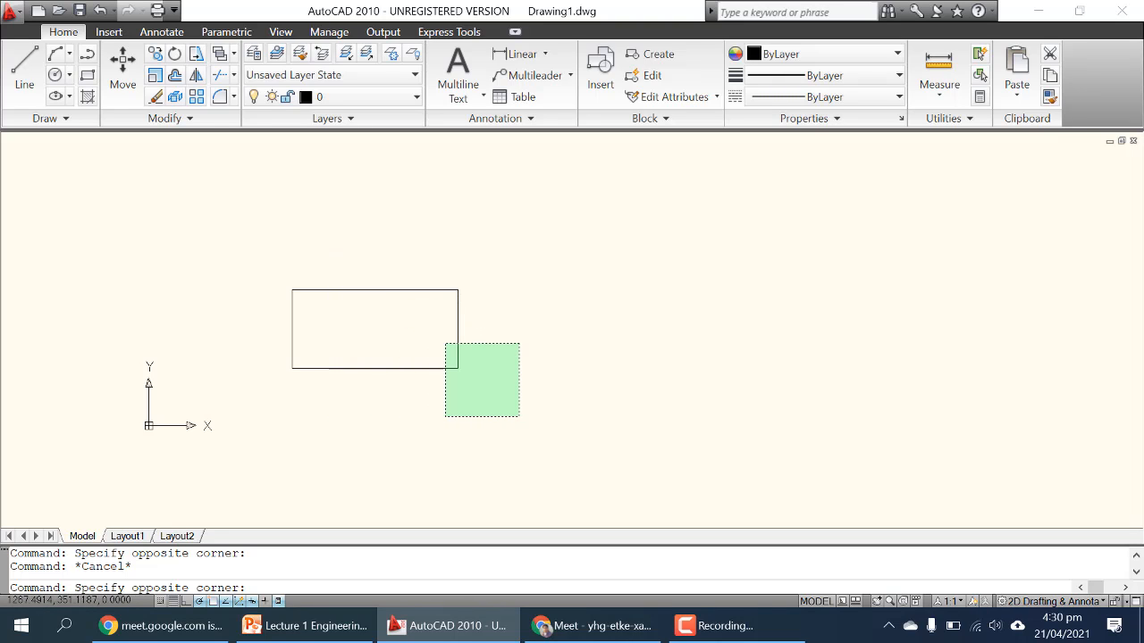
left_click(445, 343)
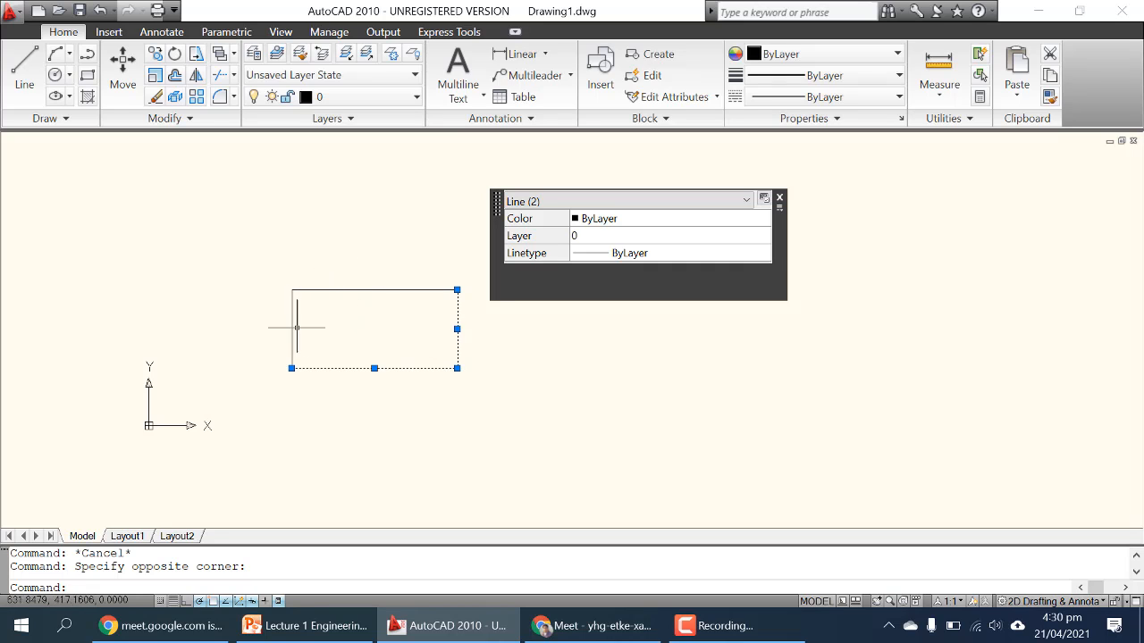
- Select all four lines of the rectangle with a fully enclosing window and delete them
left_click(250, 288)
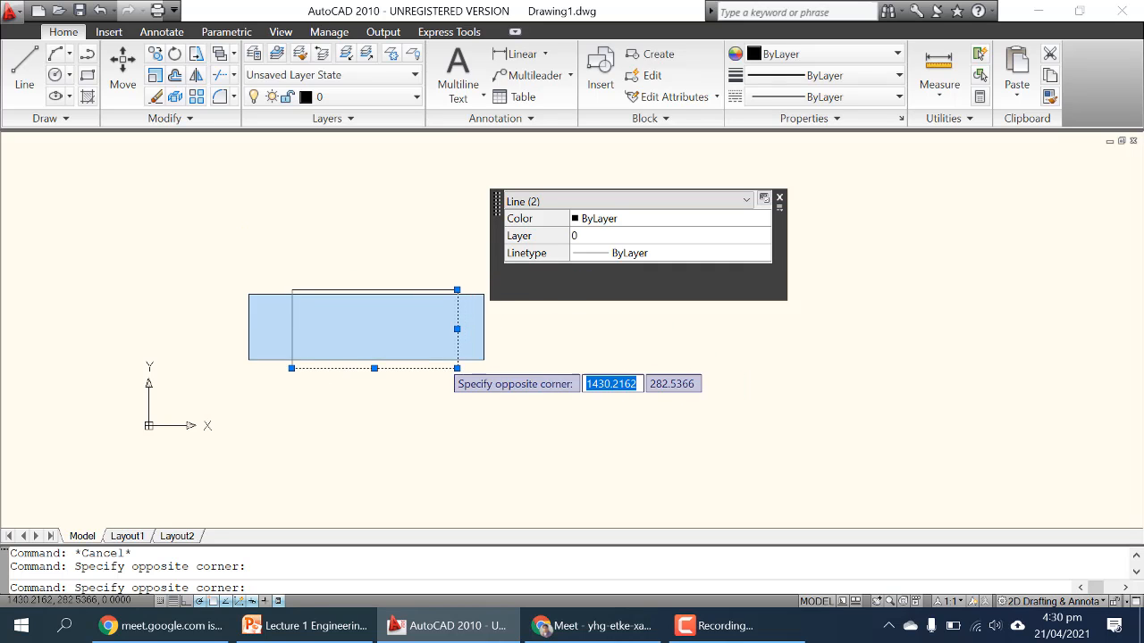
left_click(482, 360)
left_click(249, 243)
left_click(484, 398)
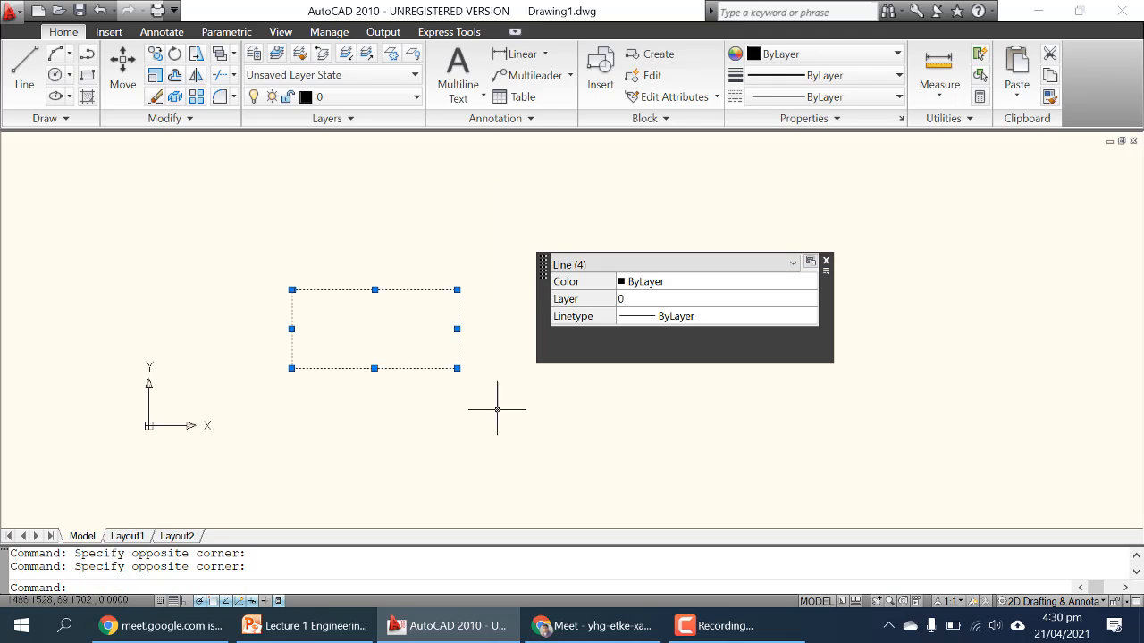
key("Delete")
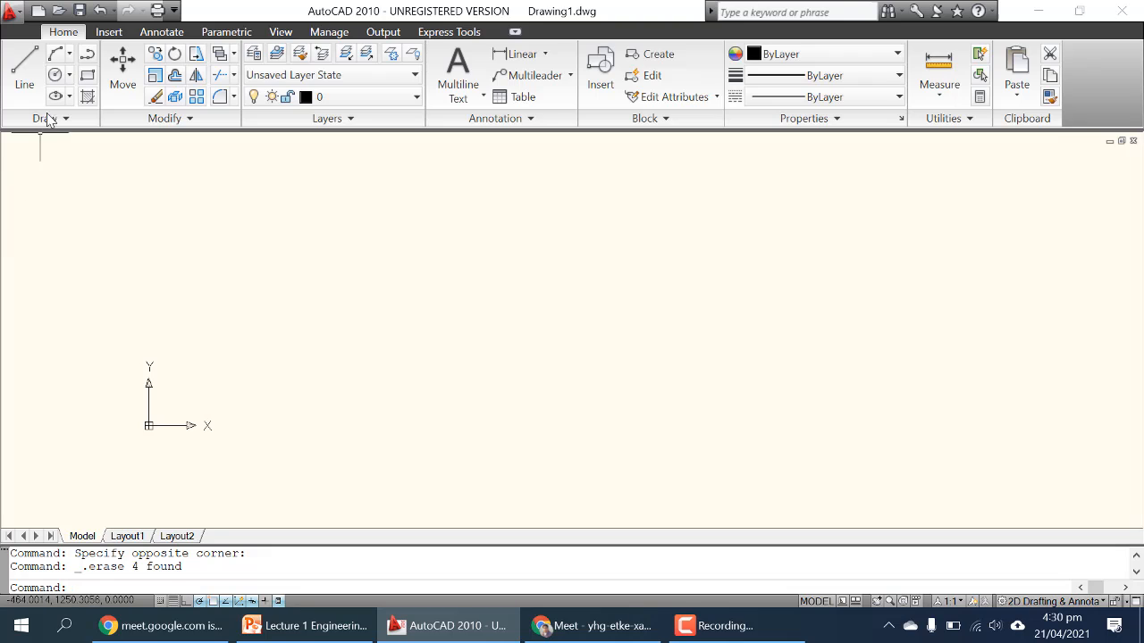
- Examine the circle and ellipse variants, the Polyline, Rectangle and Line commands, and the Trim and Extend options
left_click(55, 77)
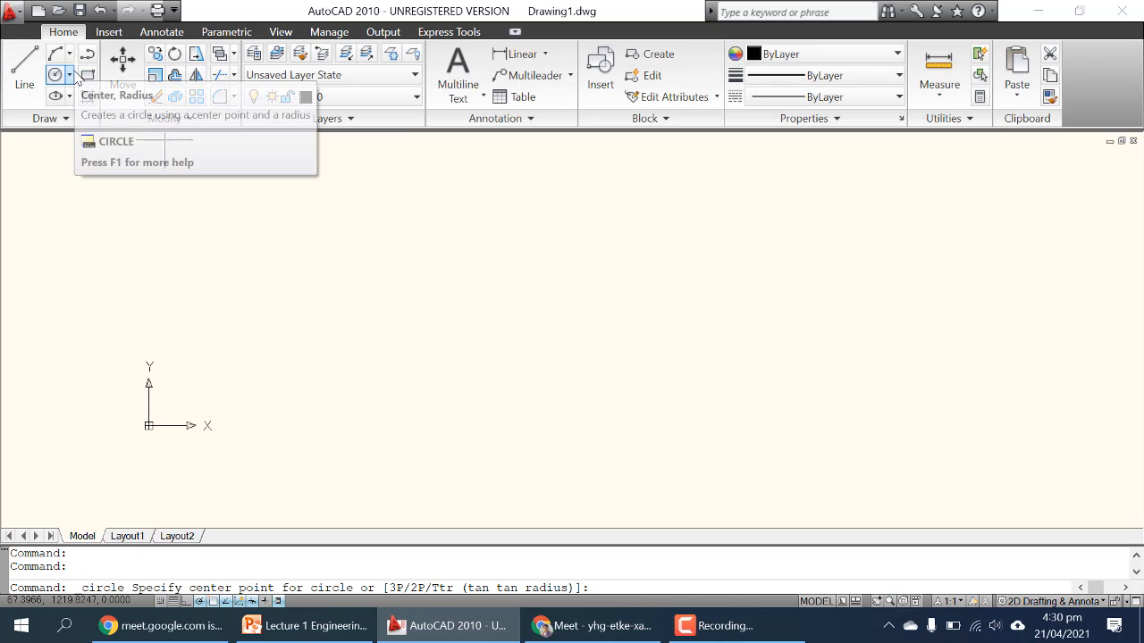
left_click(69, 77)
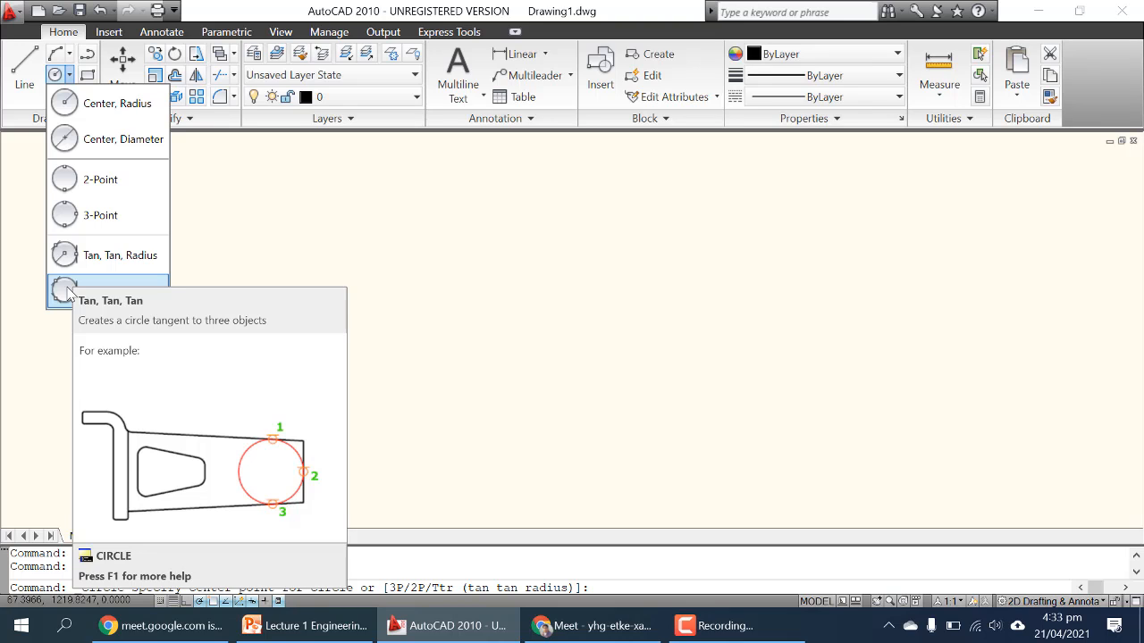
left_click(71, 55)
left_click(74, 56)
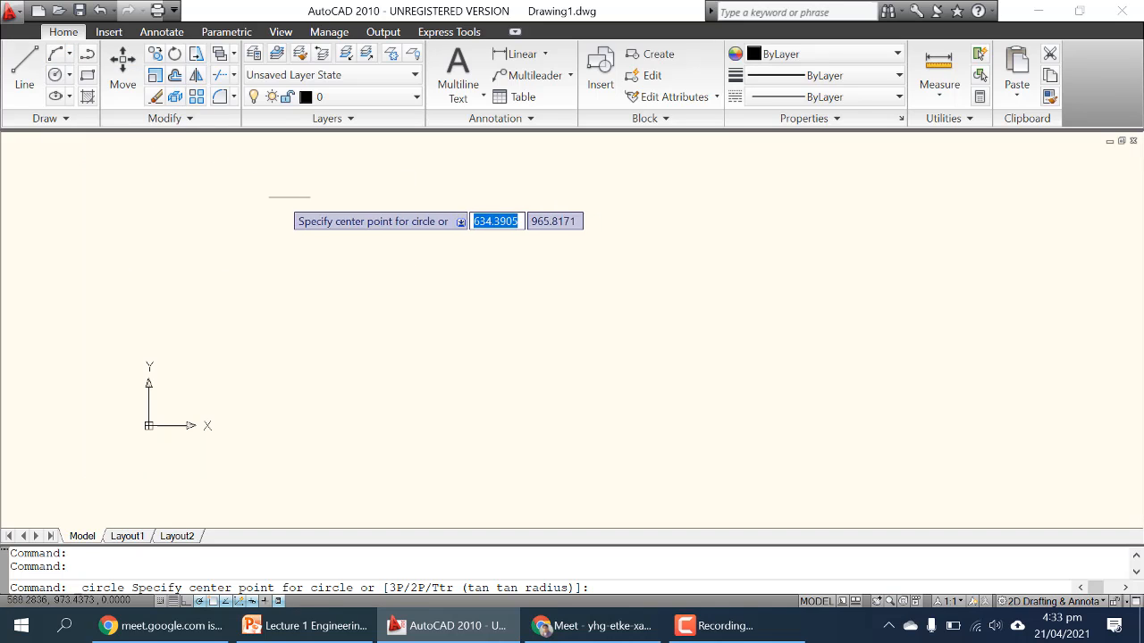
left_click(70, 97)
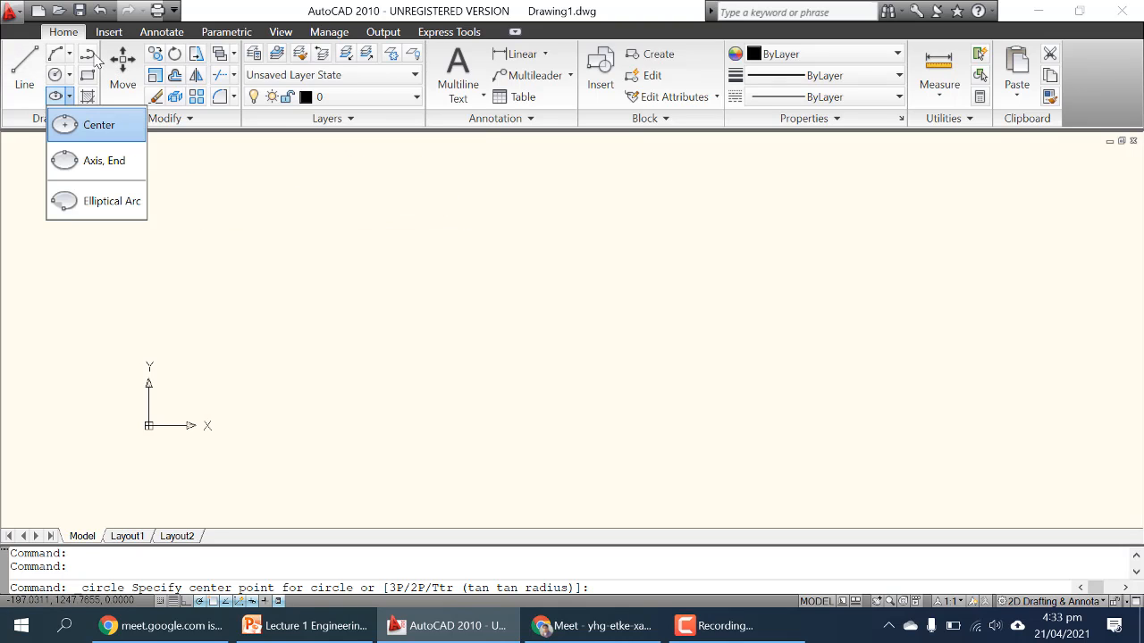
left_click(87, 55)
left_click(89, 77)
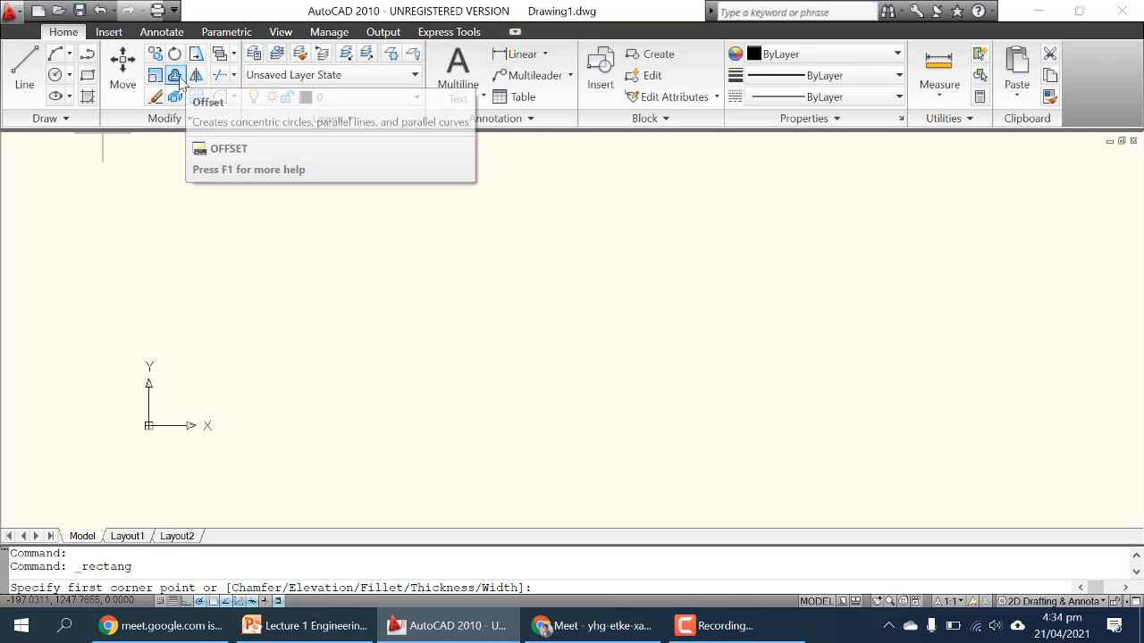
left_click(235, 75)
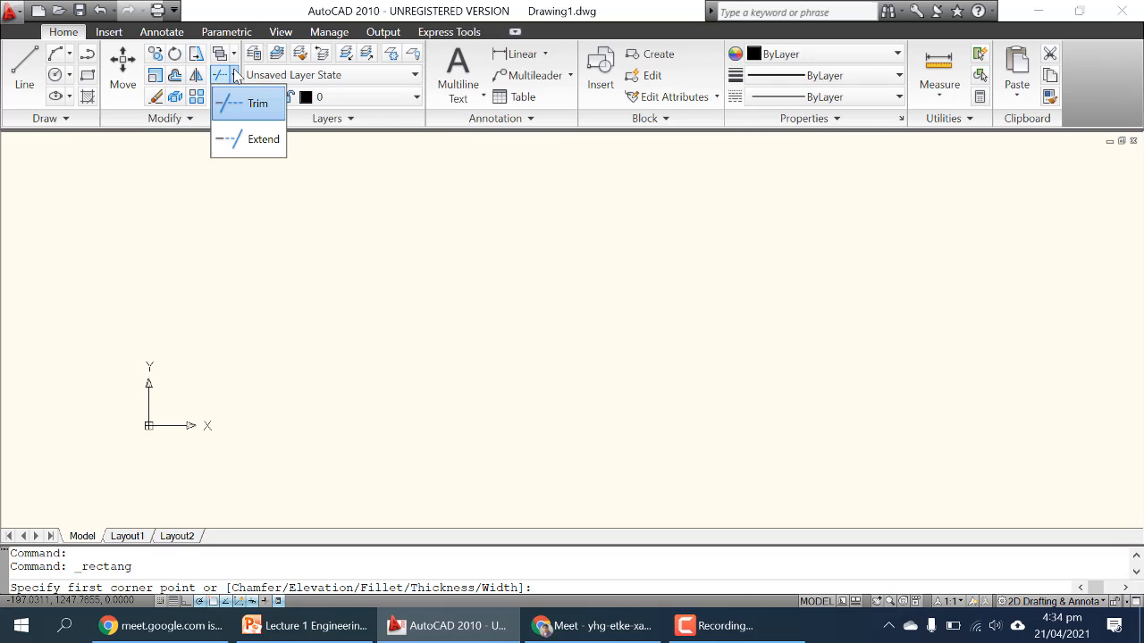
left_click(302, 218)
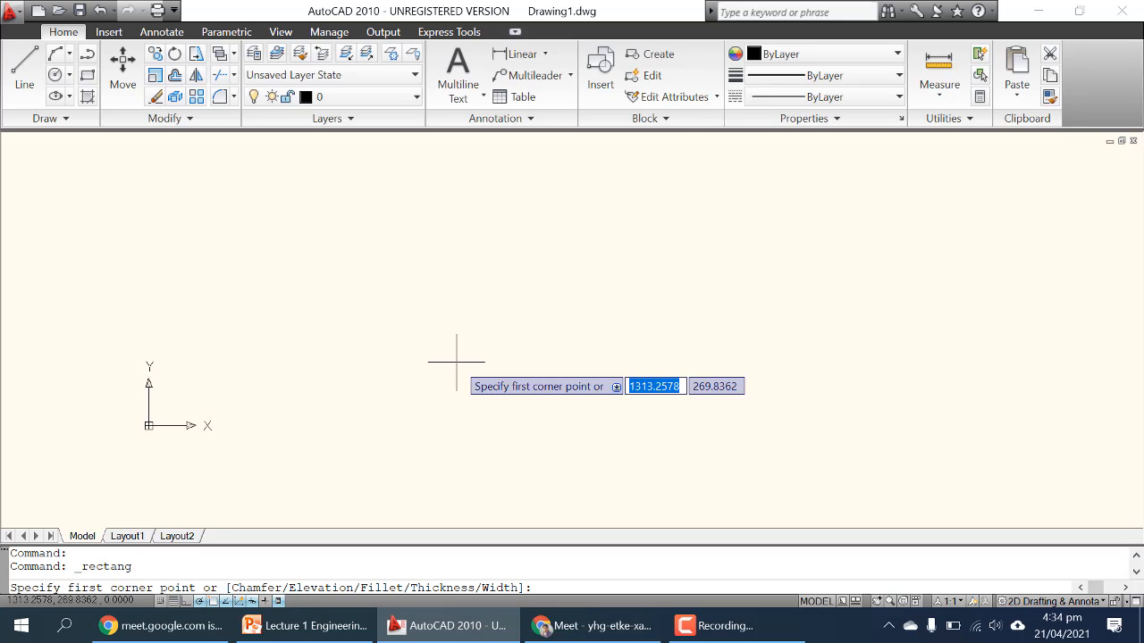
left_click(31, 81)
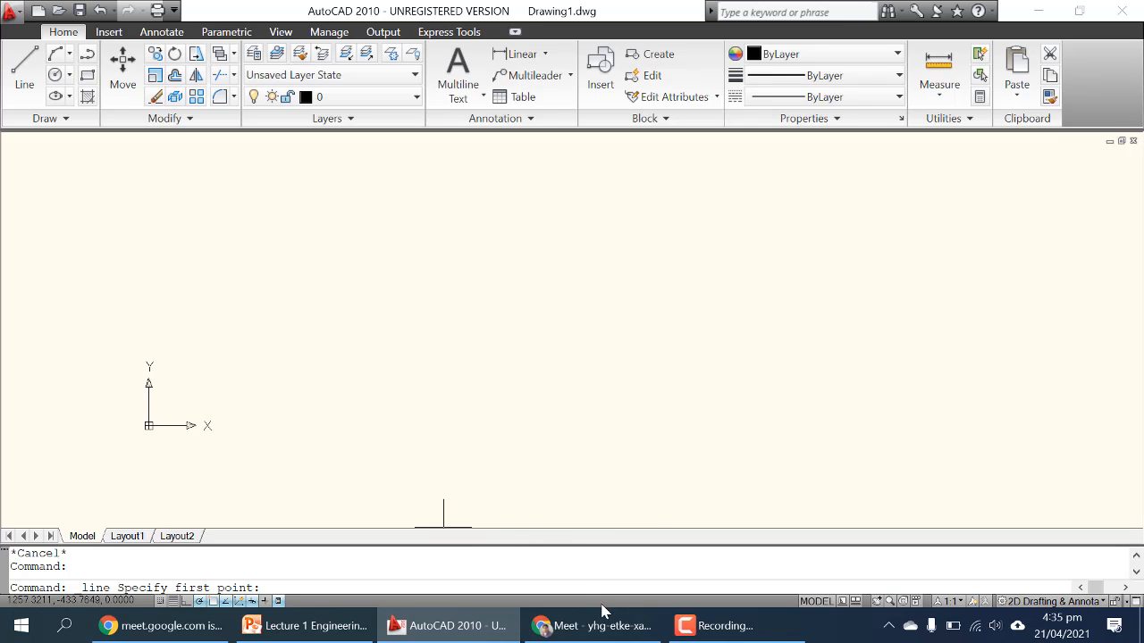
- Review the Introduction slide of the PowerPoint lecture alongside the AutoCAD drawing, and hide the screen-sharing notice
left_click(336, 628)
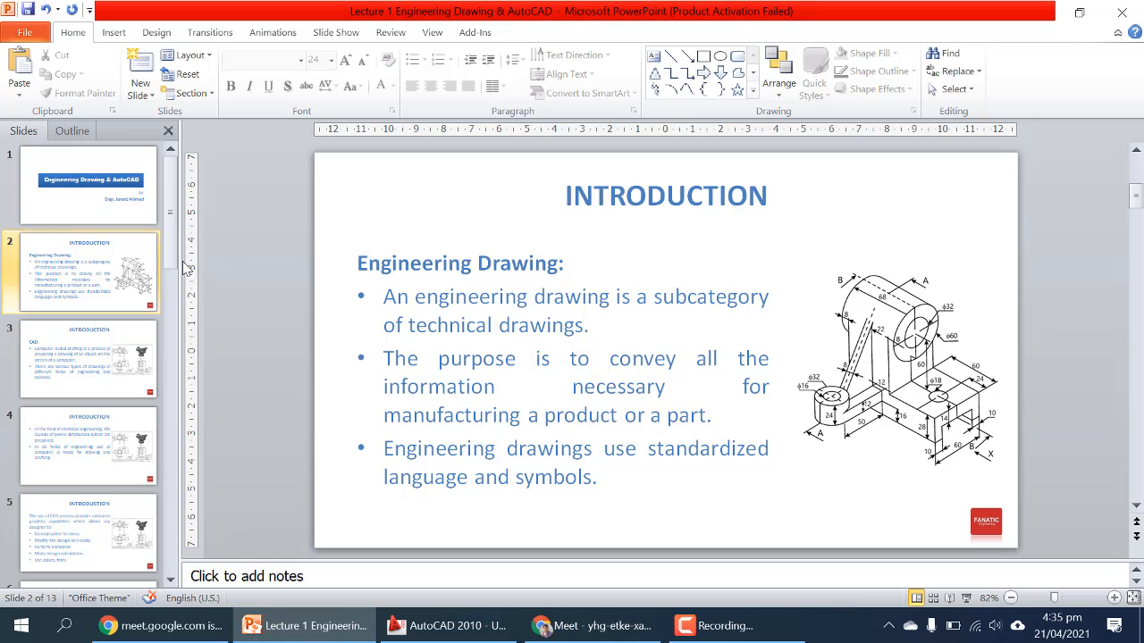
scroll(174, 250, "down", 2)
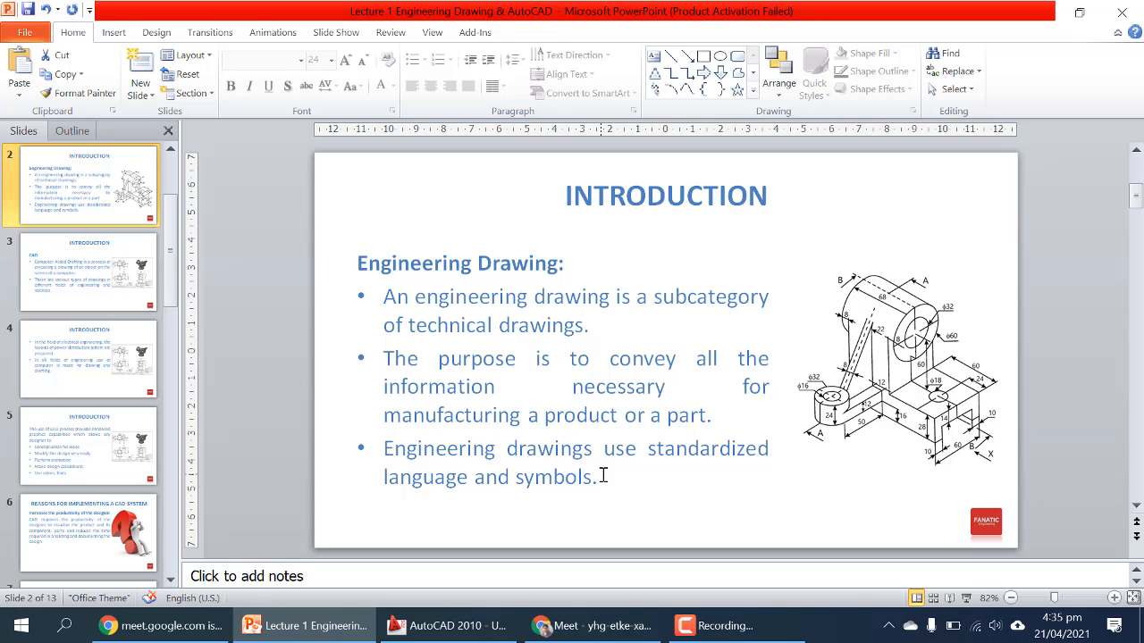
left_click(447, 625)
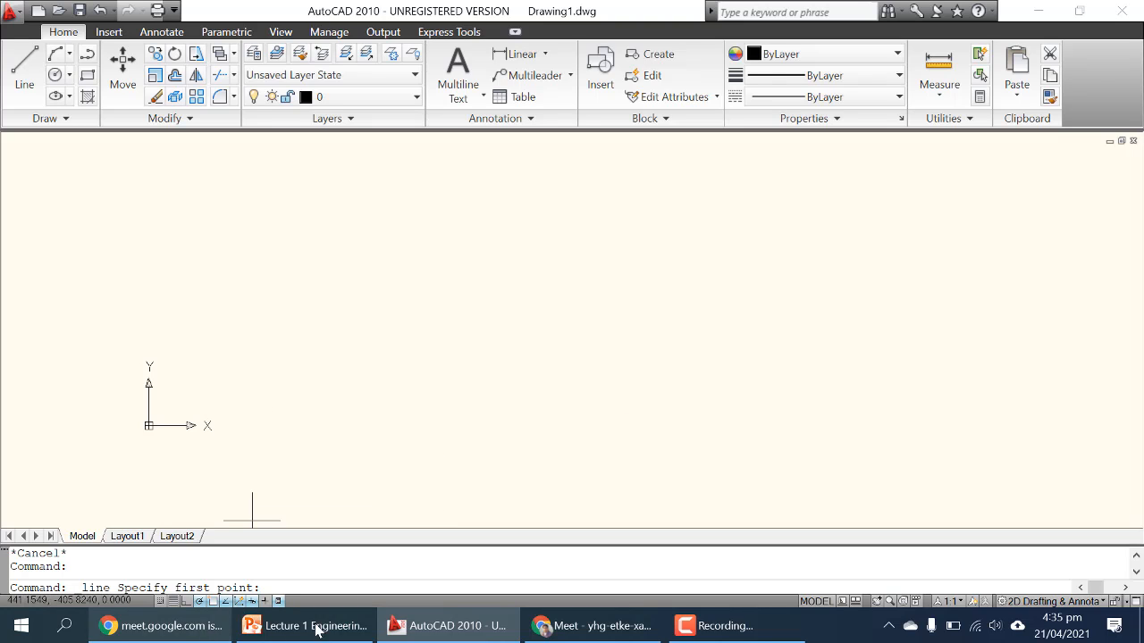
left_click(211, 628)
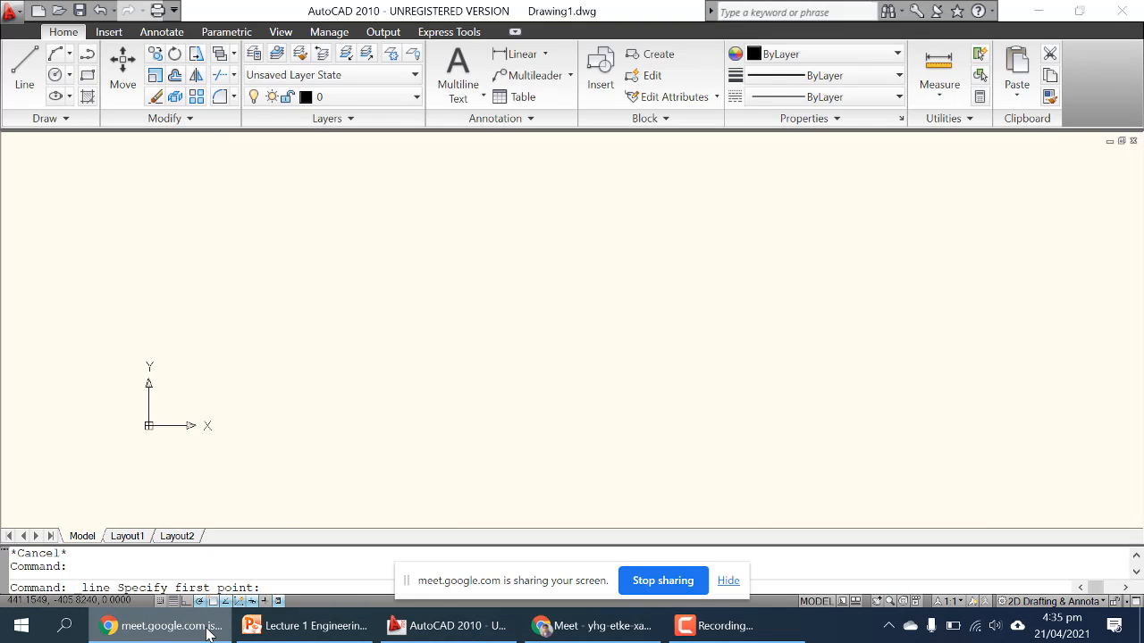
left_click(728, 581)
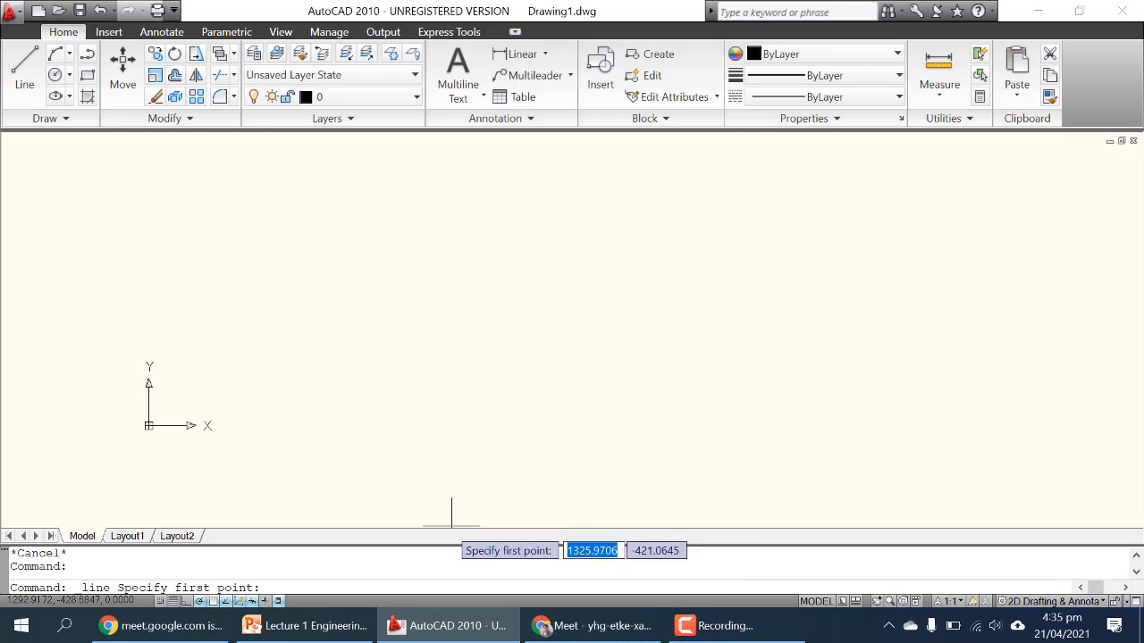
left_click(331, 626)
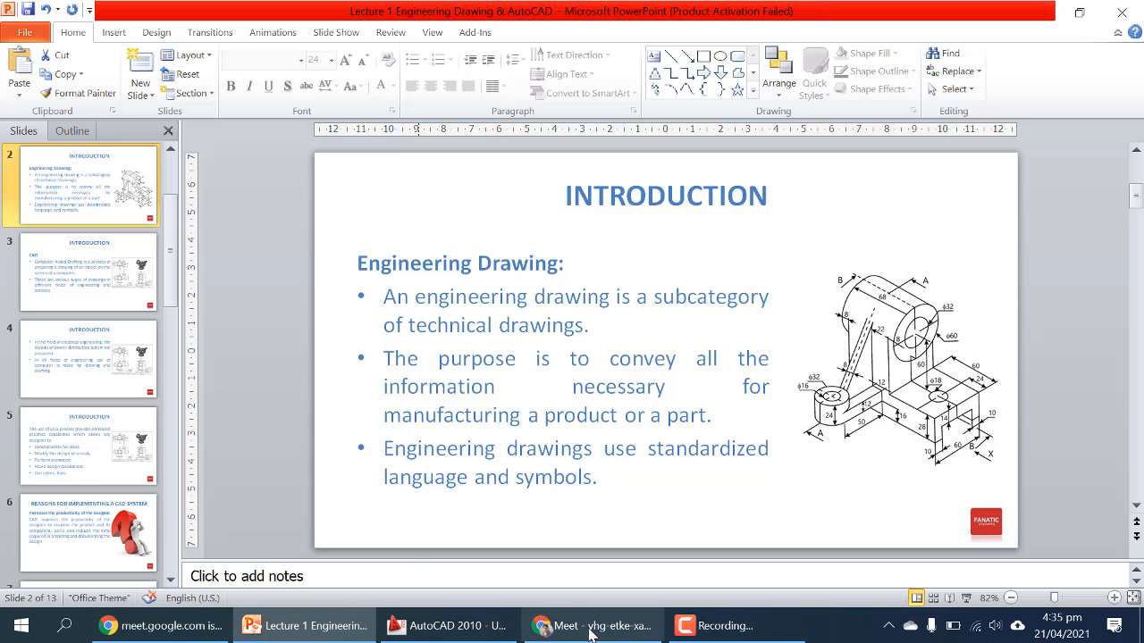
left_click(469, 628)
left_click(348, 628)
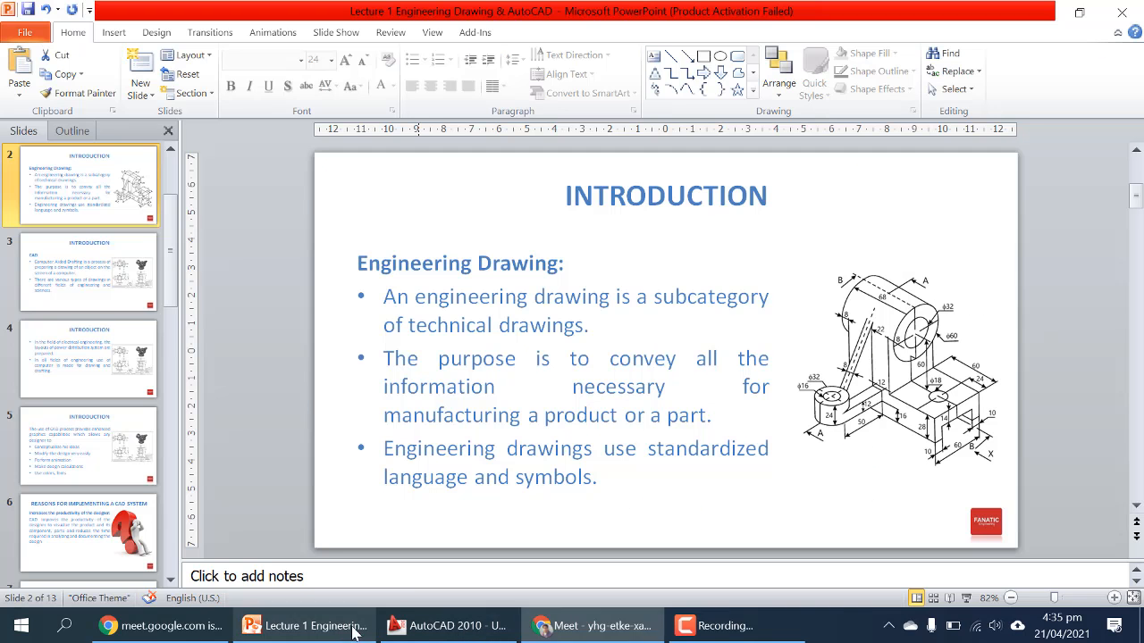